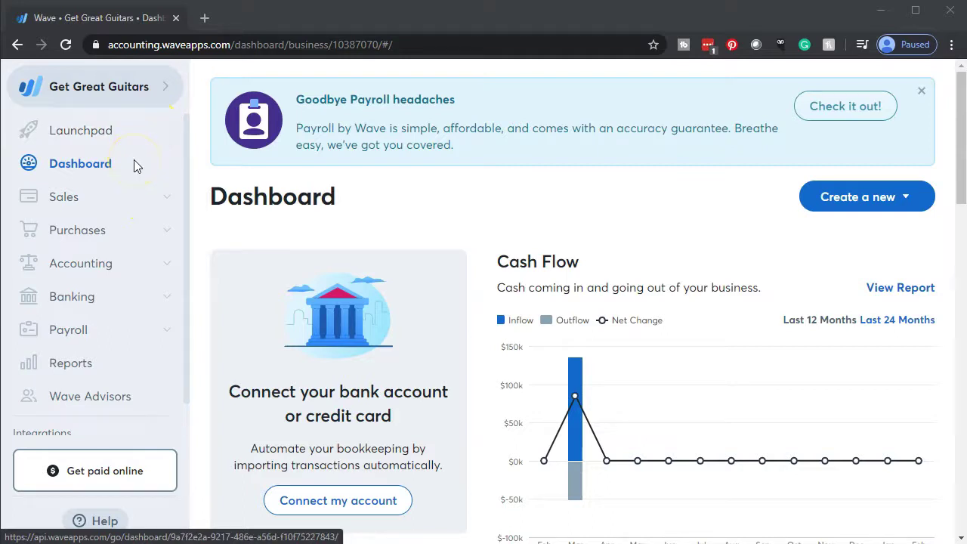
# Step: Open the Balance Sheet report and duplicate its browser tab
pyautogui.click(72, 365)
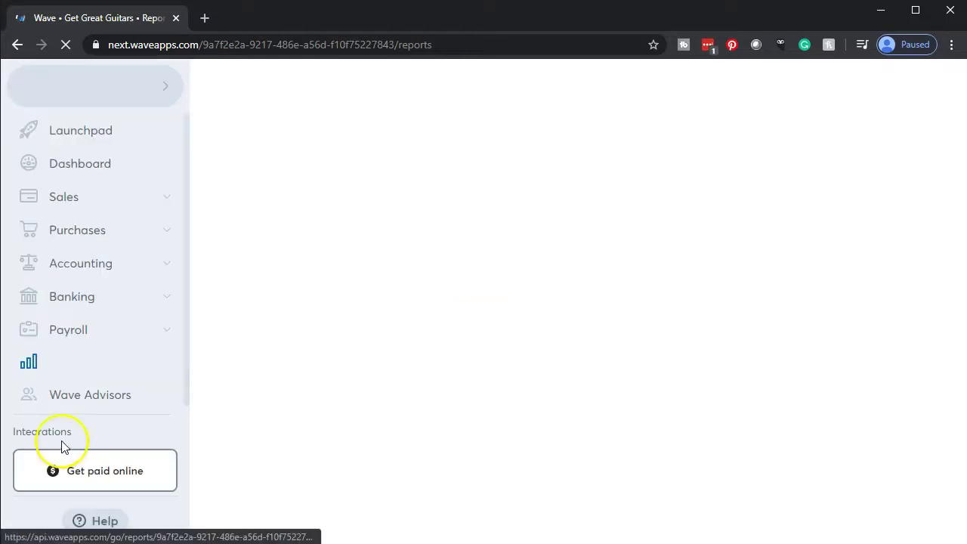
pyautogui.click(635, 276)
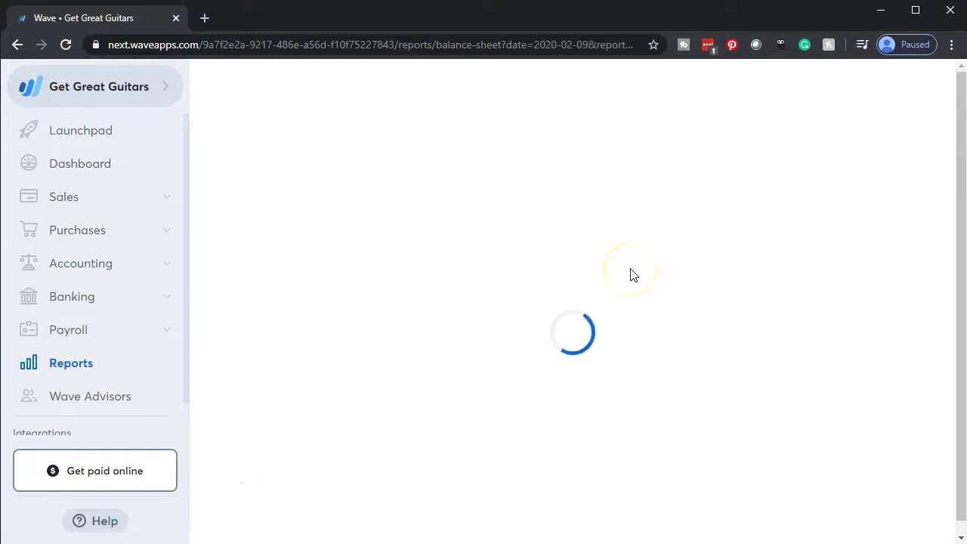
pyautogui.rightClick(140, 23)
pyautogui.press('Escape')
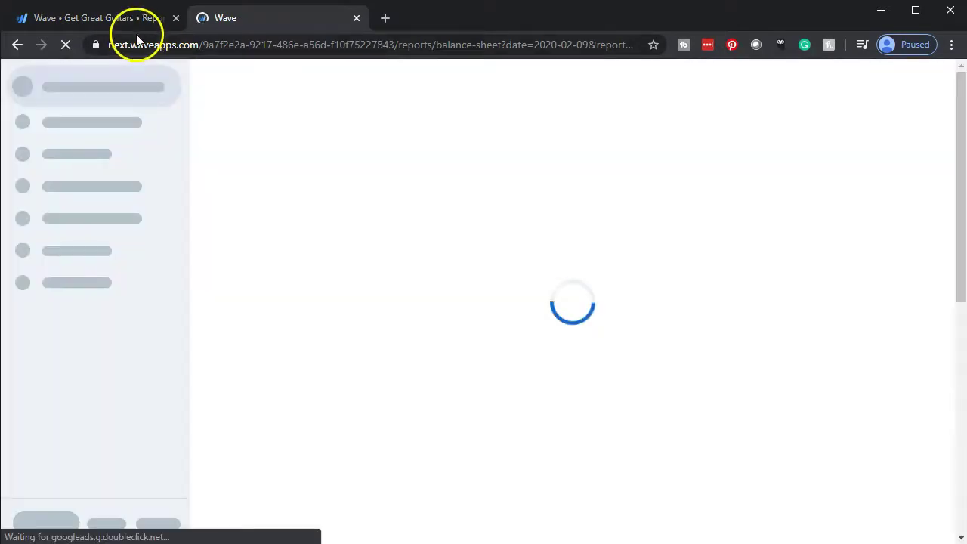
# Step: Open the Profit & Loss (Income Statement) report in the original browser tab and duplicate that tab
pyautogui.click(131, 18)
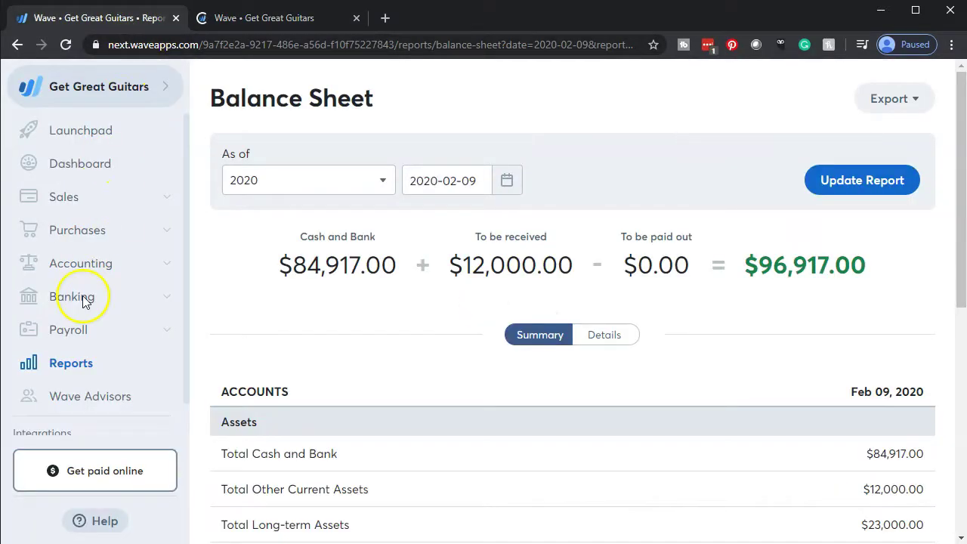
pyautogui.click(83, 365)
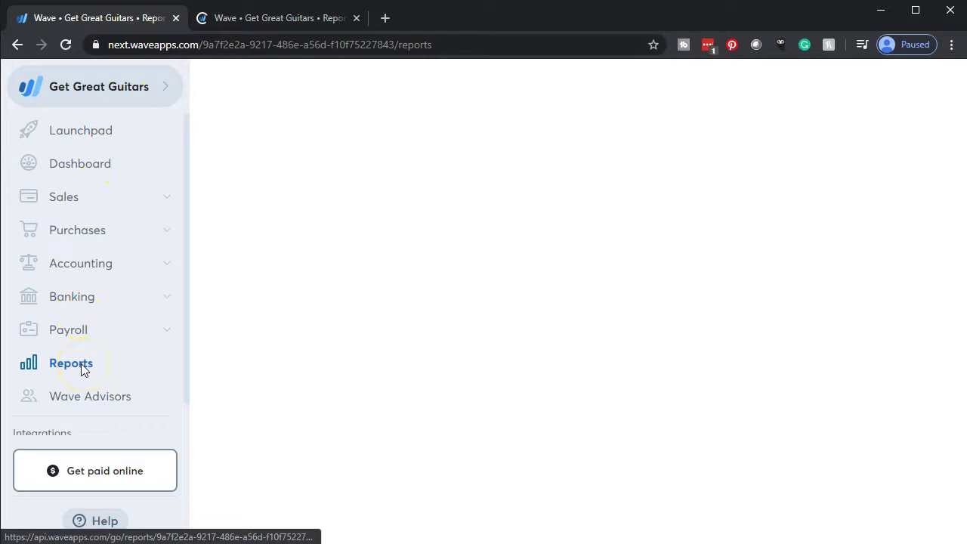
pyautogui.click(369, 301)
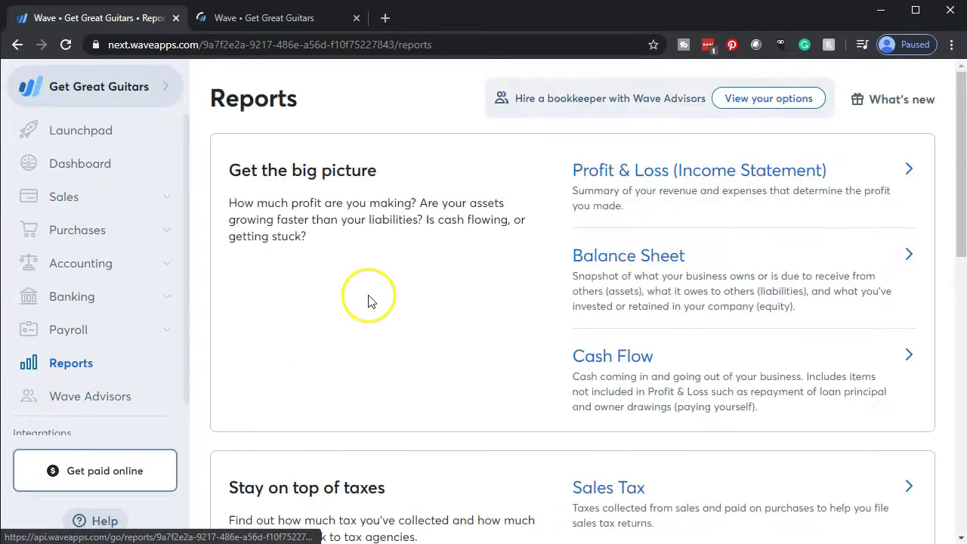
pyautogui.click(631, 170)
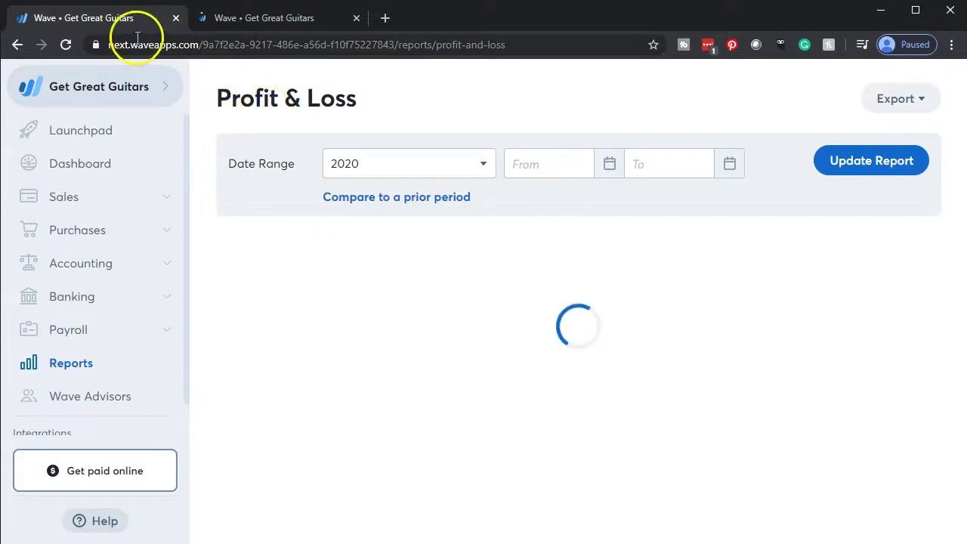
pyautogui.rightClick(114, 19)
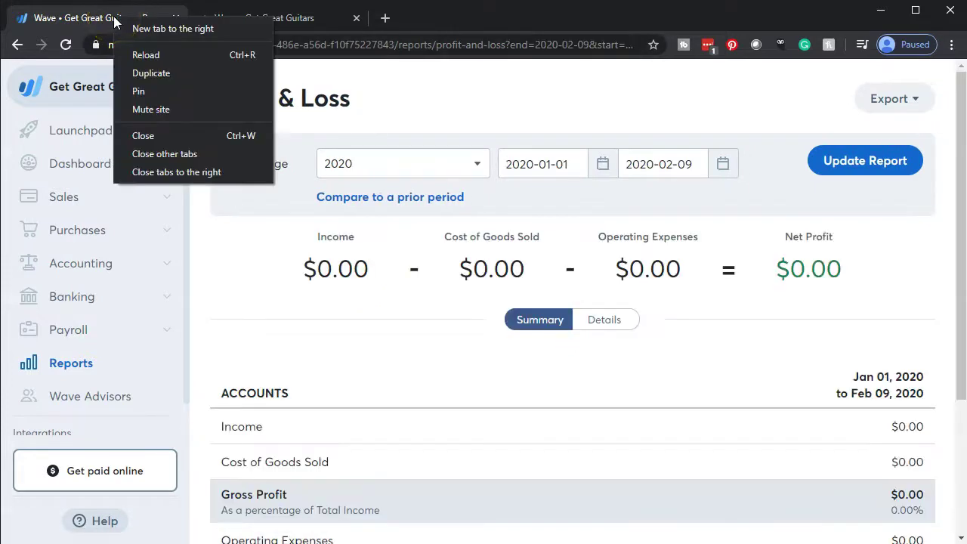
pyautogui.click(141, 72)
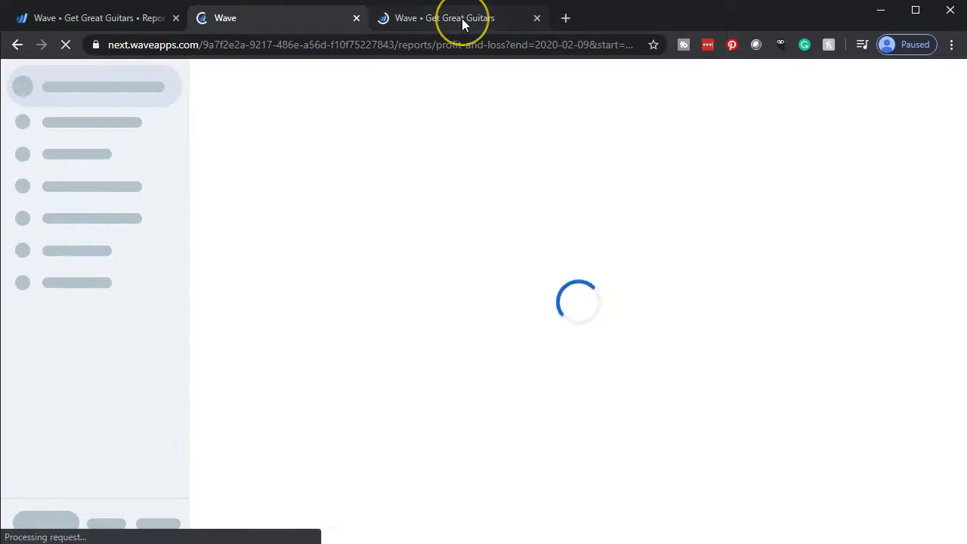
# Step: Set the Balance Sheet's as-of period to calendar year 2019 and update the report
pyautogui.click(461, 18)
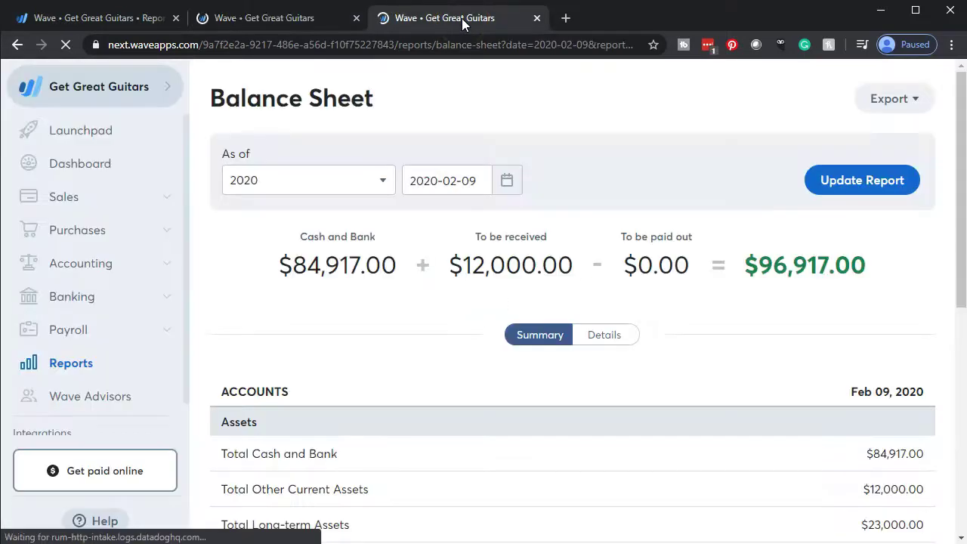
pyautogui.click(383, 184)
pyautogui.click(384, 185)
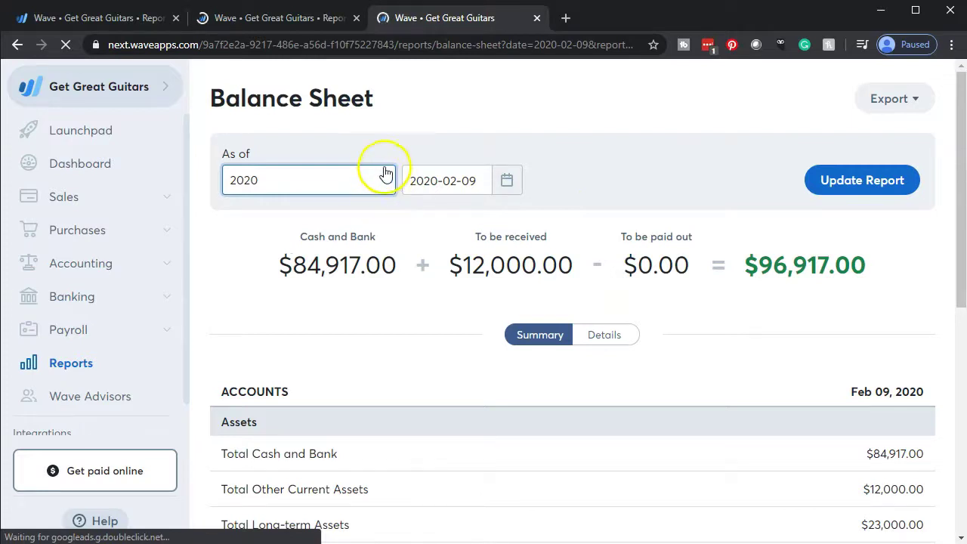
pyautogui.click(383, 180)
pyautogui.click(383, 182)
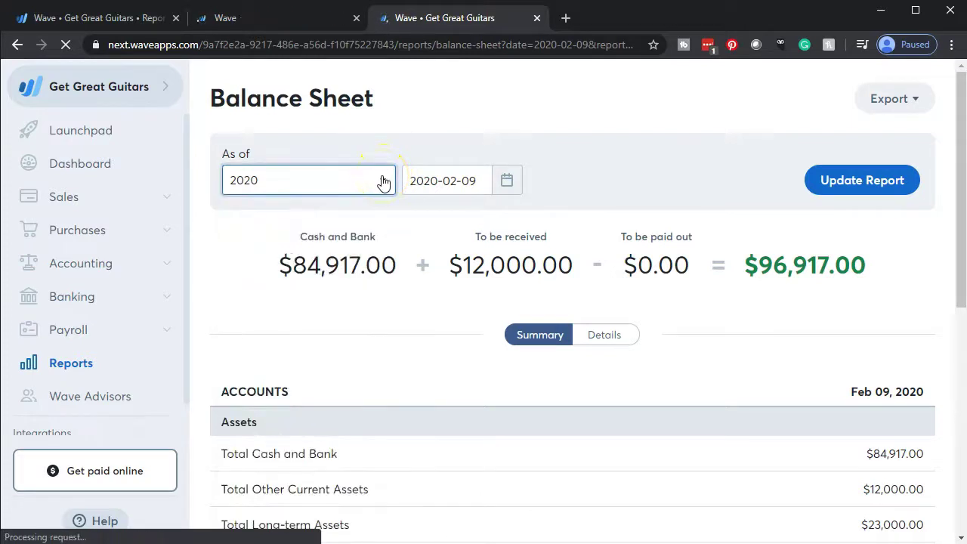
pyautogui.click(384, 181)
pyautogui.click(270, 310)
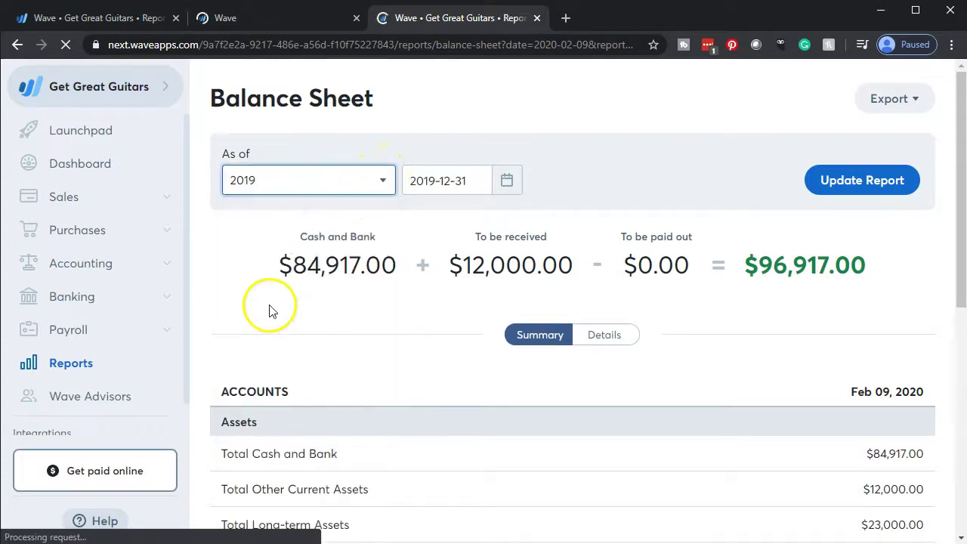
pyautogui.click(873, 181)
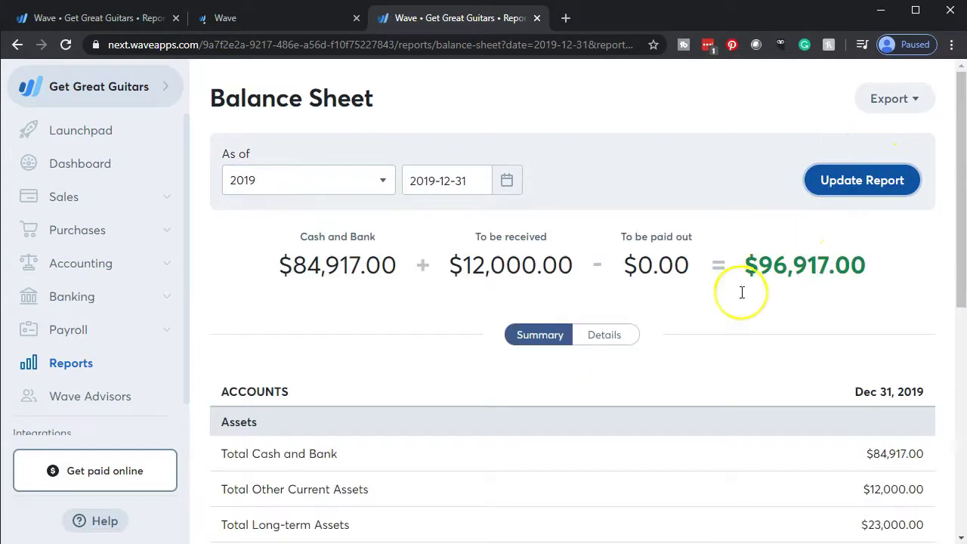
# Step: Show the detailed account breakdown of the 2019 Balance Sheet
pyautogui.scroll(-5, 741, 294)
pyautogui.click(572, 459)
pyautogui.scroll(3, 605, 463)
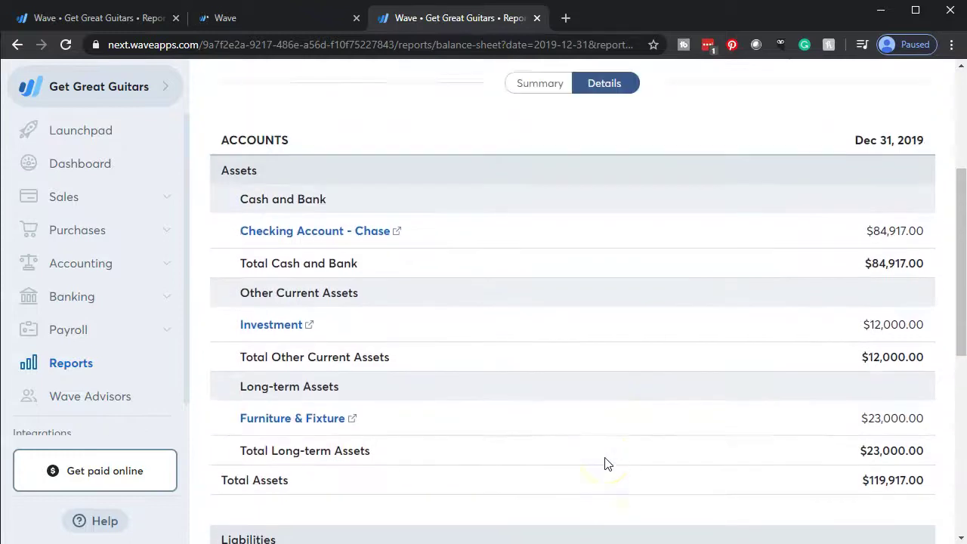
pyautogui.scroll(1, 604, 463)
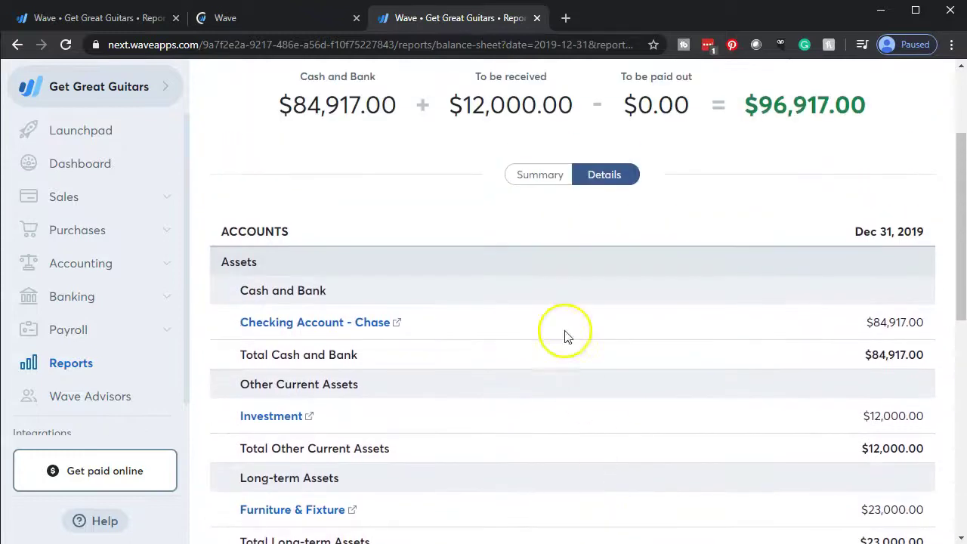
# Step: Set the date range of the duplicated Profit & Loss report to calendar year 2019 and update the report
pyautogui.click(288, 22)
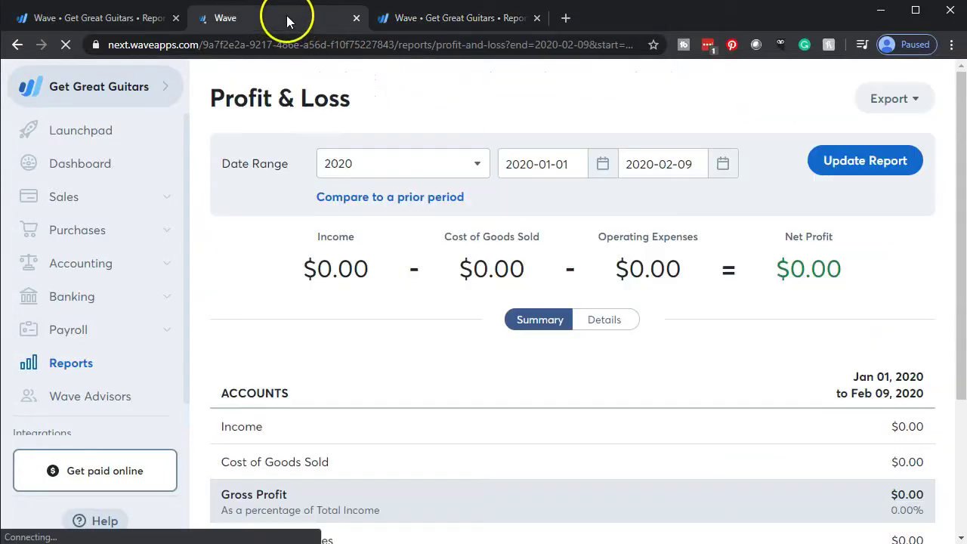
pyautogui.click(469, 173)
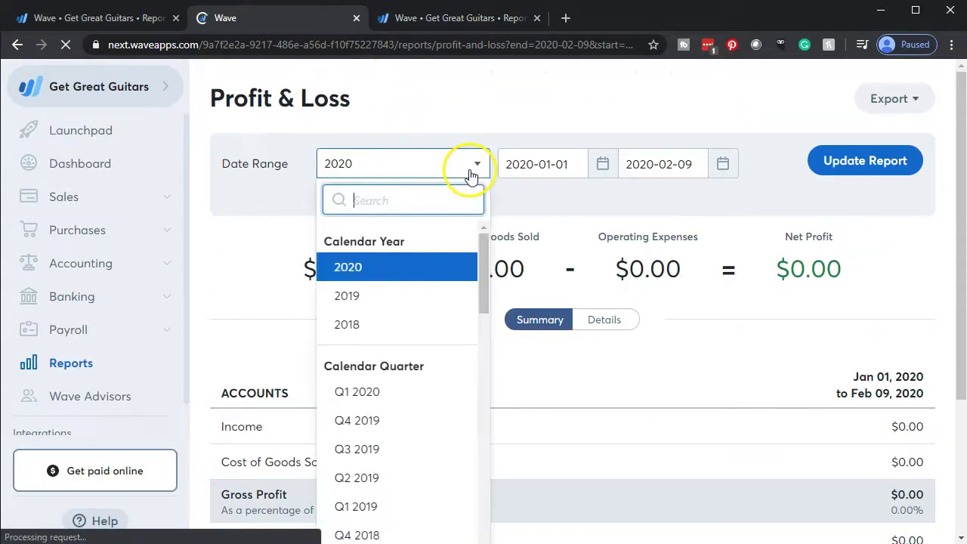
pyautogui.click(388, 292)
pyautogui.click(857, 171)
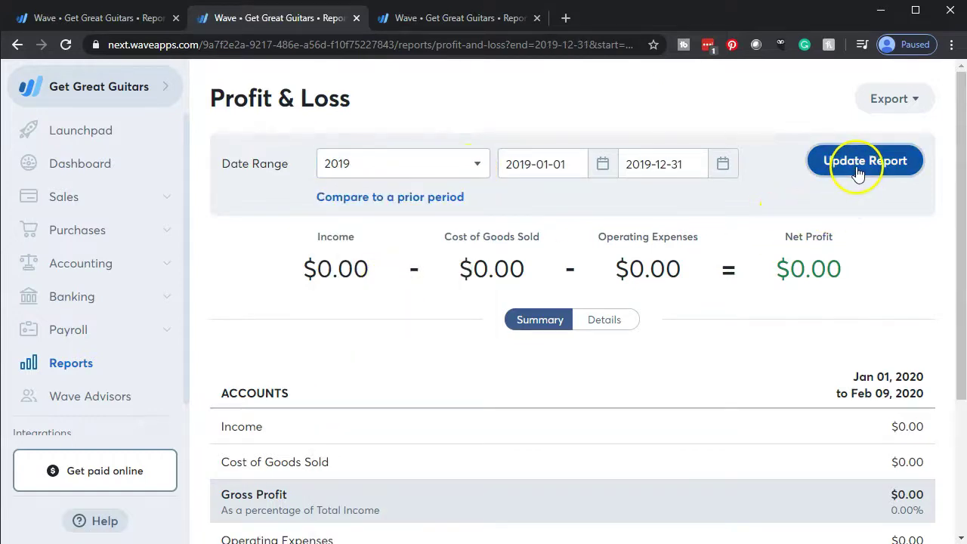
# Step: Show the detailed account breakdown of the 2019 Profit & Loss and review its income section
pyautogui.scroll(-3, 864, 162)
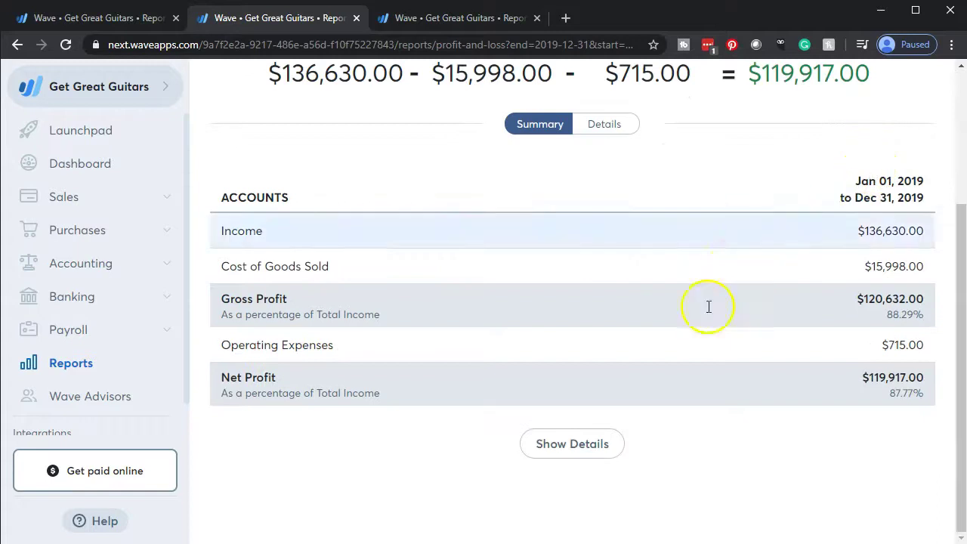
pyautogui.click(575, 455)
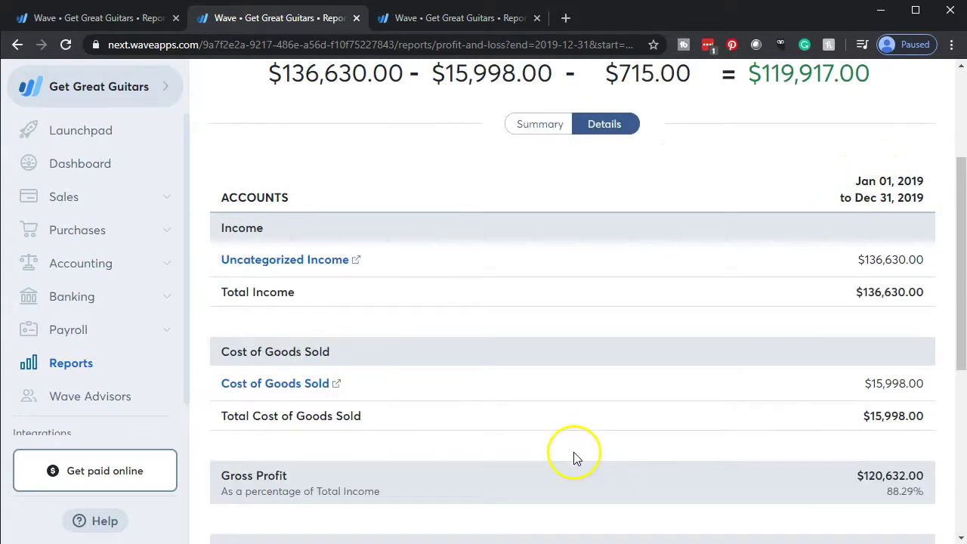
pyautogui.scroll(2, 573, 428)
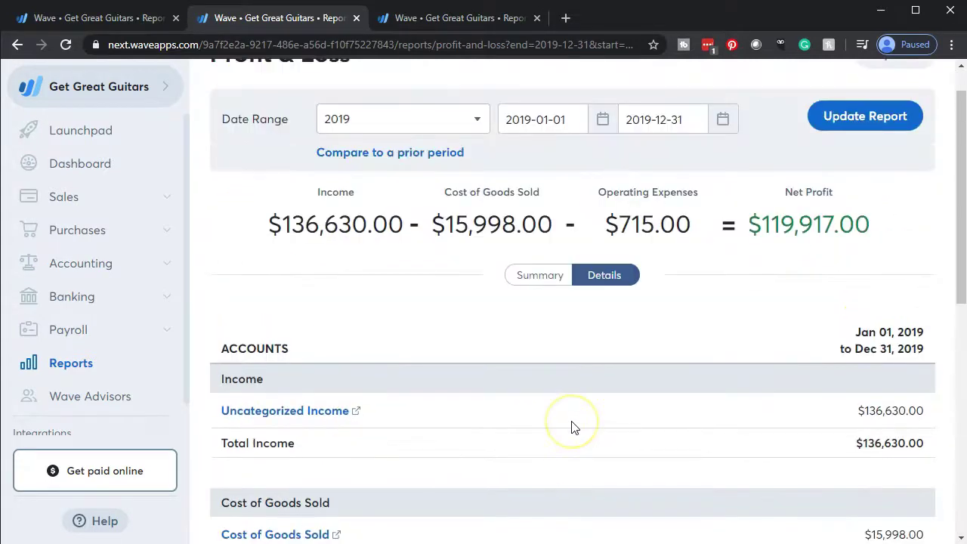
pyautogui.scroll(-1, 572, 425)
pyautogui.scroll(1, 424, 410)
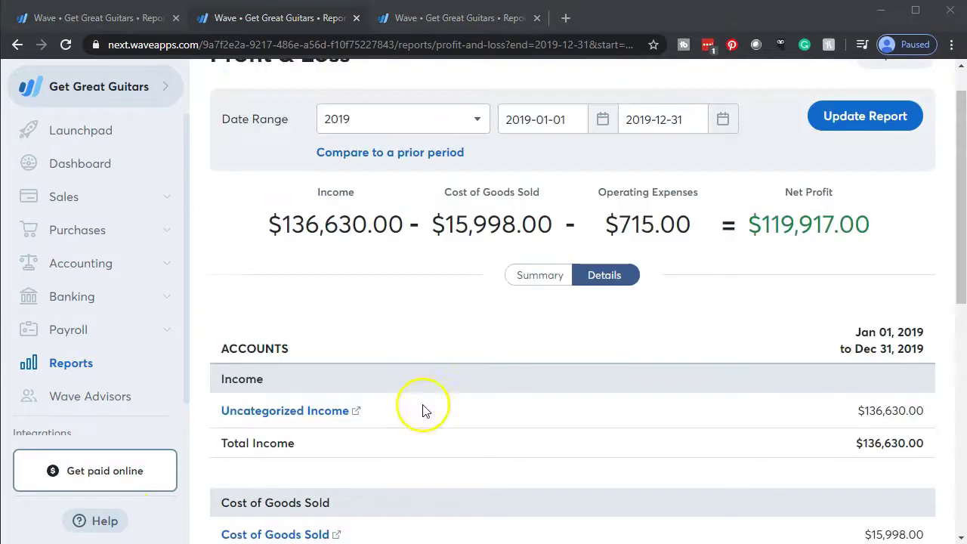
pyautogui.scroll(-2, 423, 411)
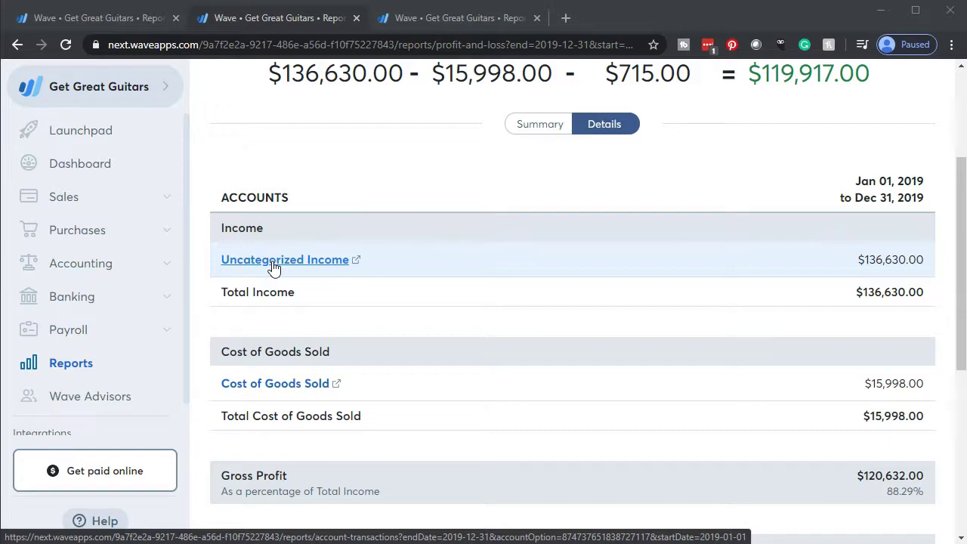
# Step: Switch to QuickBooks Desktop, examine the customer payment flow into Record Deposits on the home page, and return to Wave
pyautogui.click(303, 285)
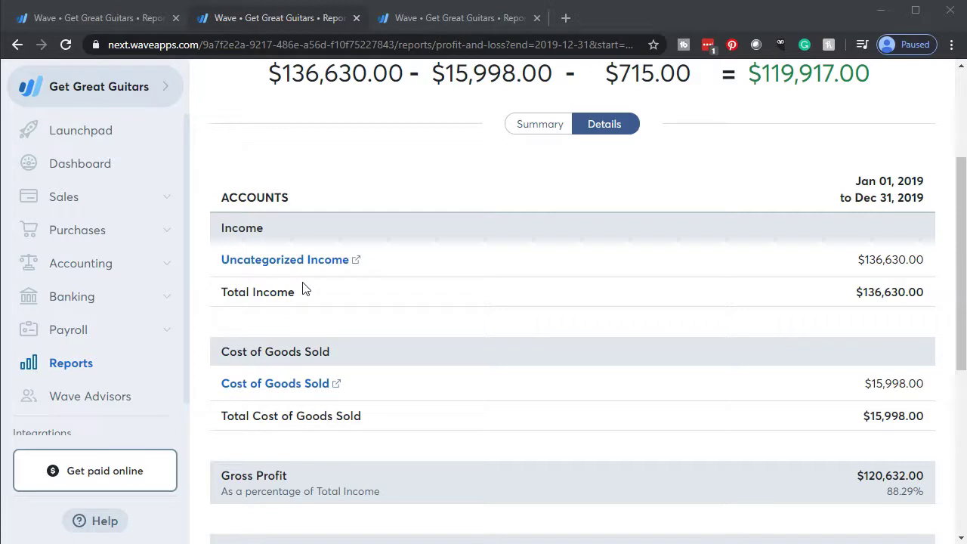
pyautogui.click(447, 296)
pyautogui.click(665, 424)
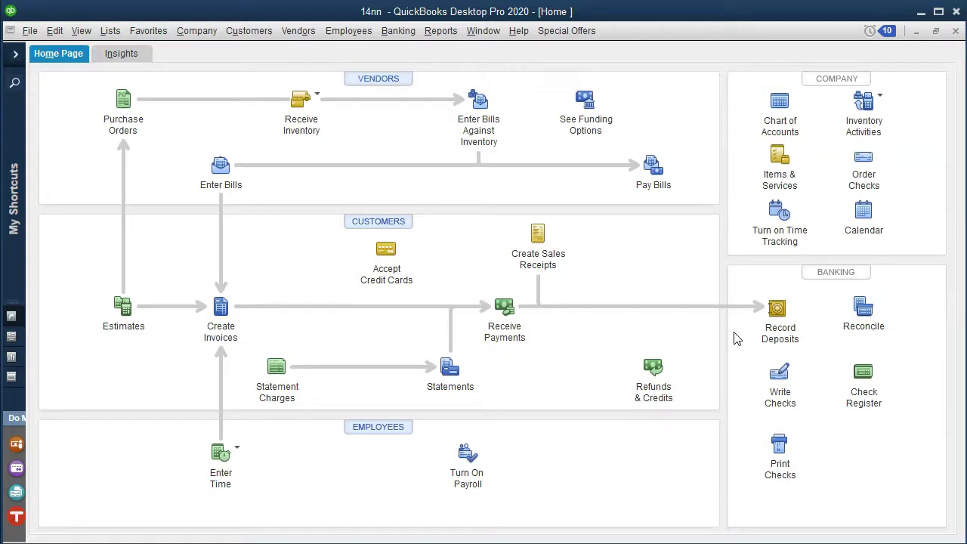
pyautogui.click(720, 318)
pyautogui.click(754, 322)
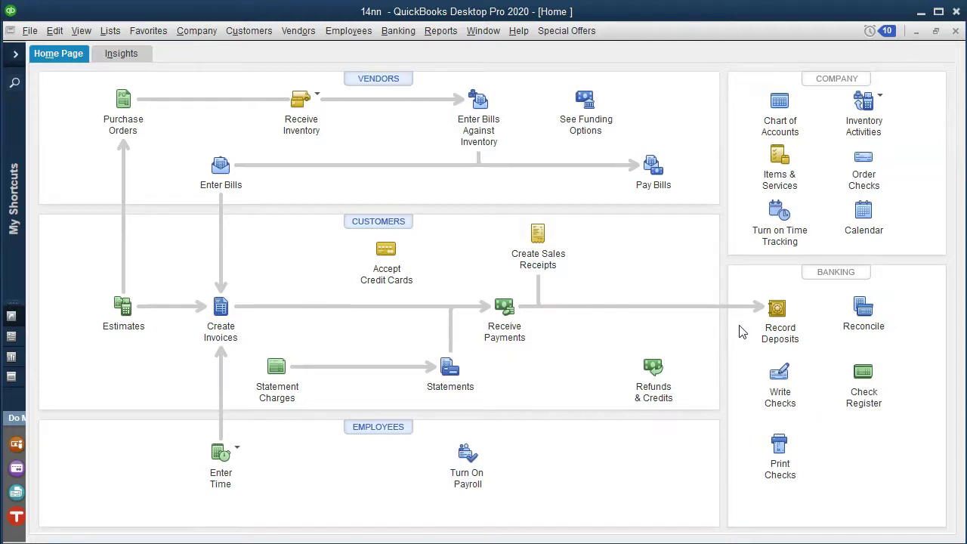
pyautogui.click(765, 345)
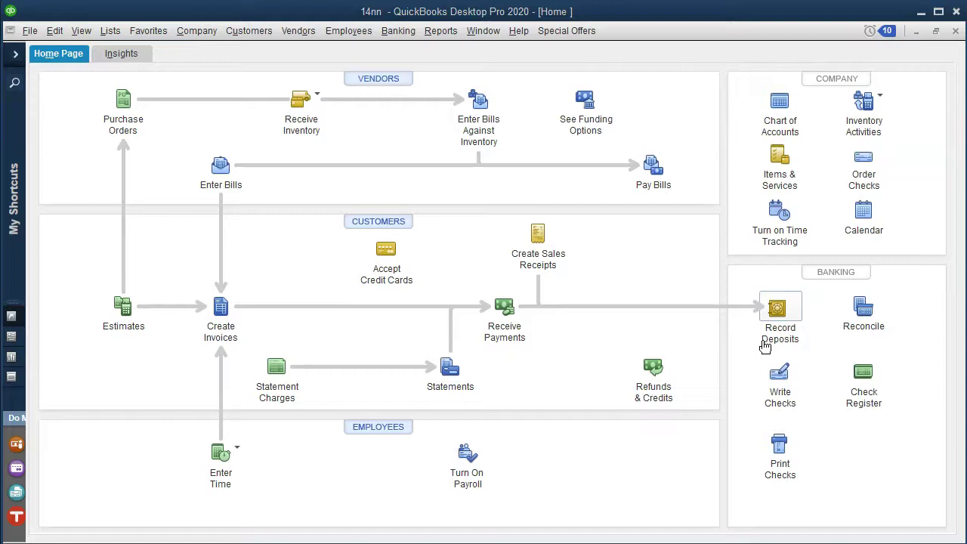
pyautogui.click(735, 345)
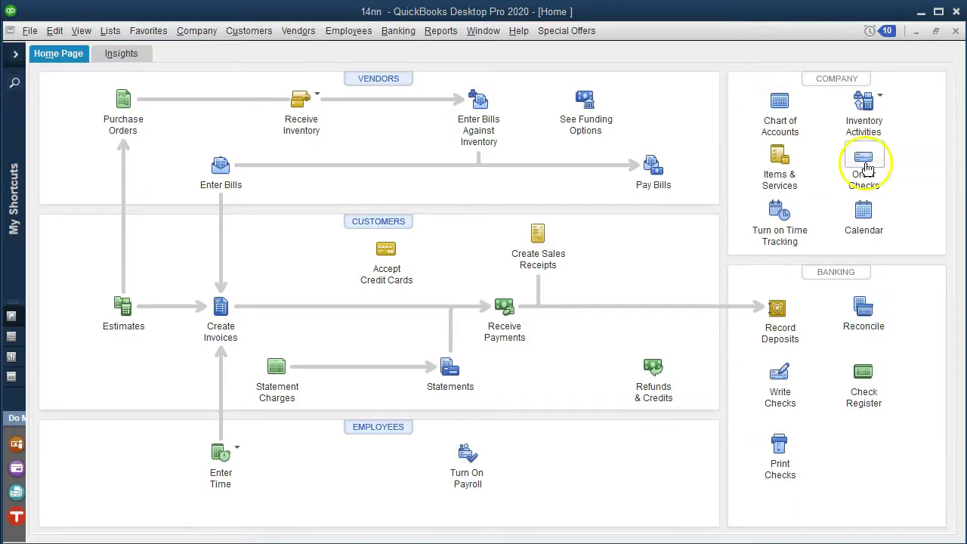
pyautogui.click(922, 22)
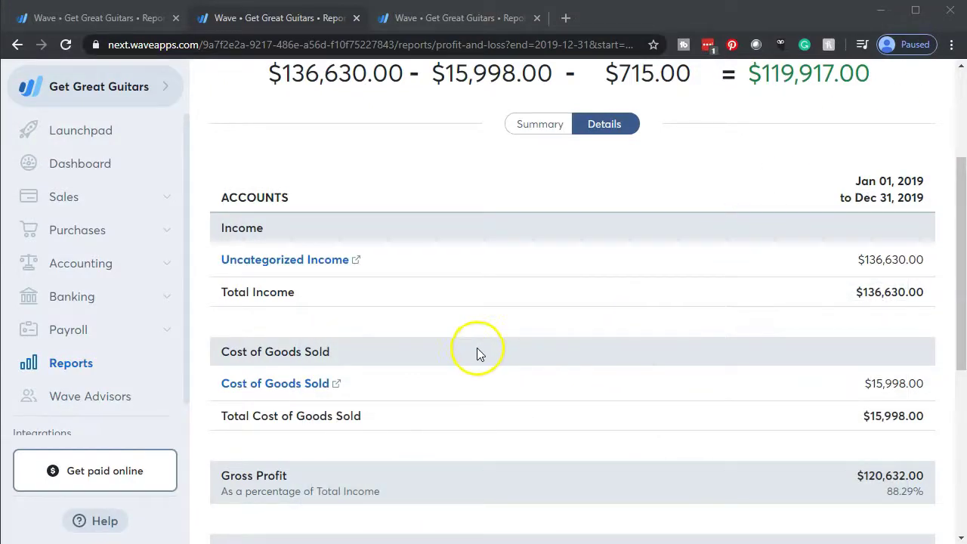
# Step: Open the accounting Transactions list in the first browser tab and find the uncategorized March 2019 deposits
pyautogui.click(115, 26)
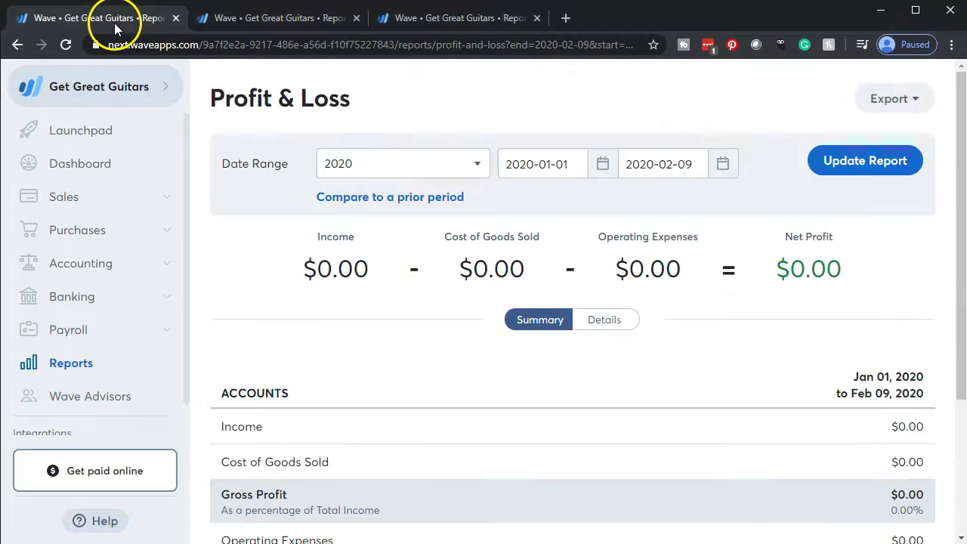
pyautogui.click(91, 276)
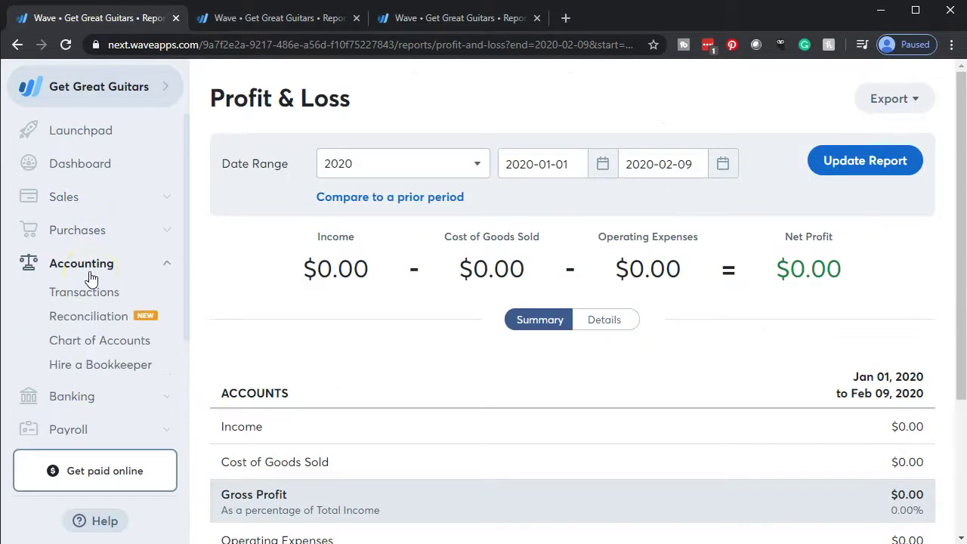
pyautogui.click(85, 293)
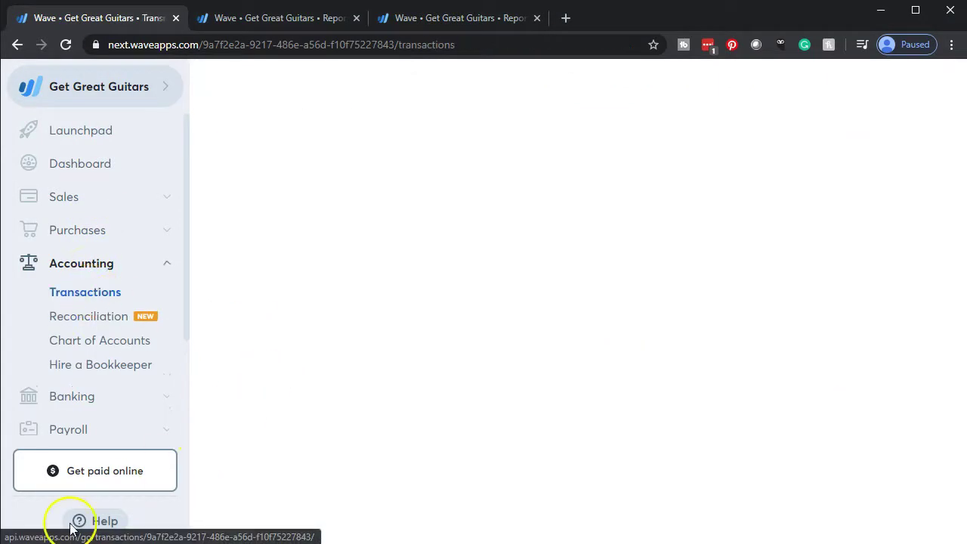
pyautogui.scroll(-5, 384, 399)
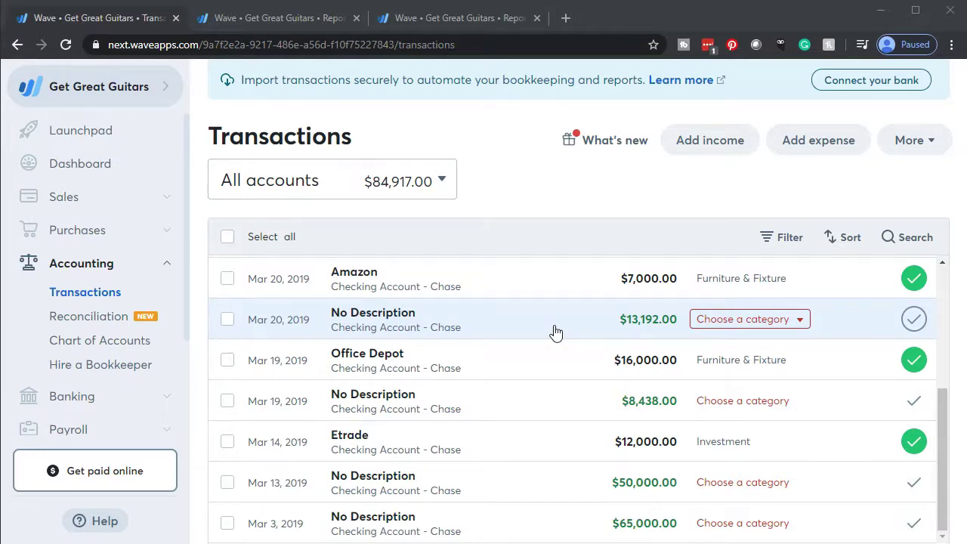
# Step: Categorize the uncategorized $13,192.00 deposit of Mar 20, 2019 as Sales
pyautogui.click(803, 321)
pyautogui.scroll(-2, 813, 392)
pyautogui.scroll(-2, 816, 397)
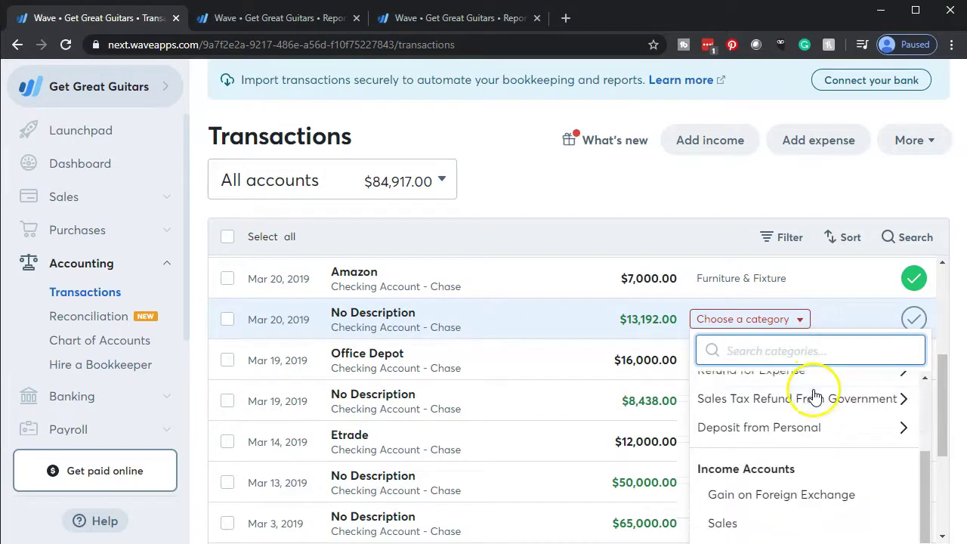
pyautogui.click(753, 514)
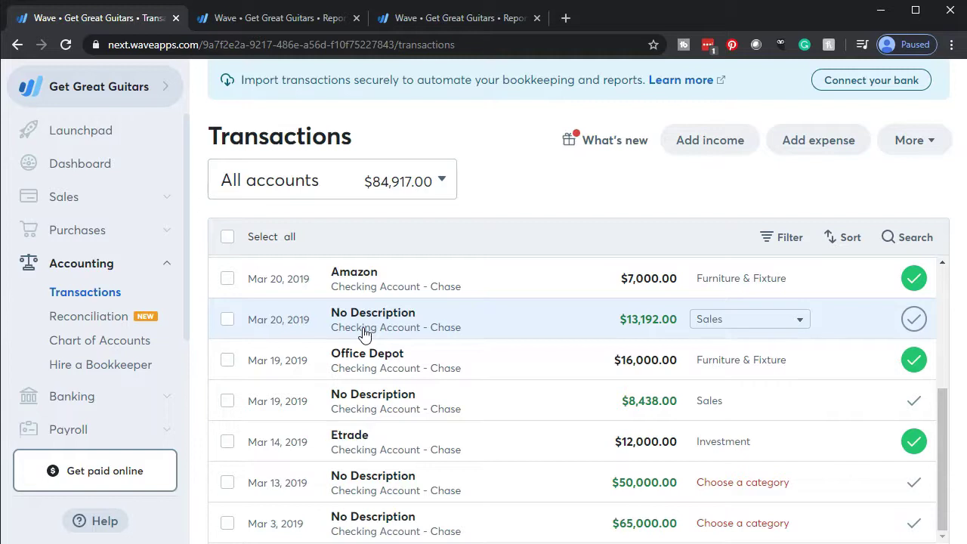
# Step: Open the details of the $13,192.00 deposit and show its optional customer field
pyautogui.click(366, 332)
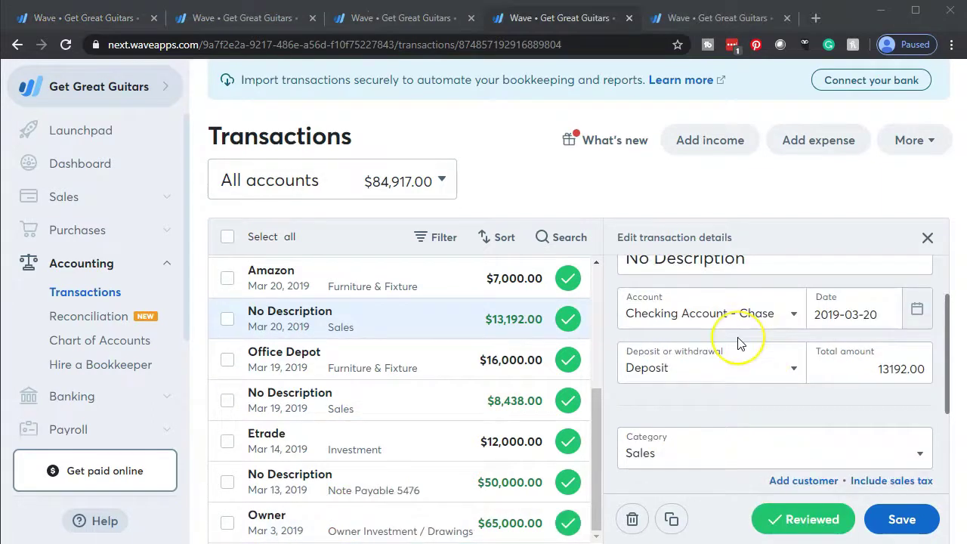
pyautogui.scroll(-1, 738, 340)
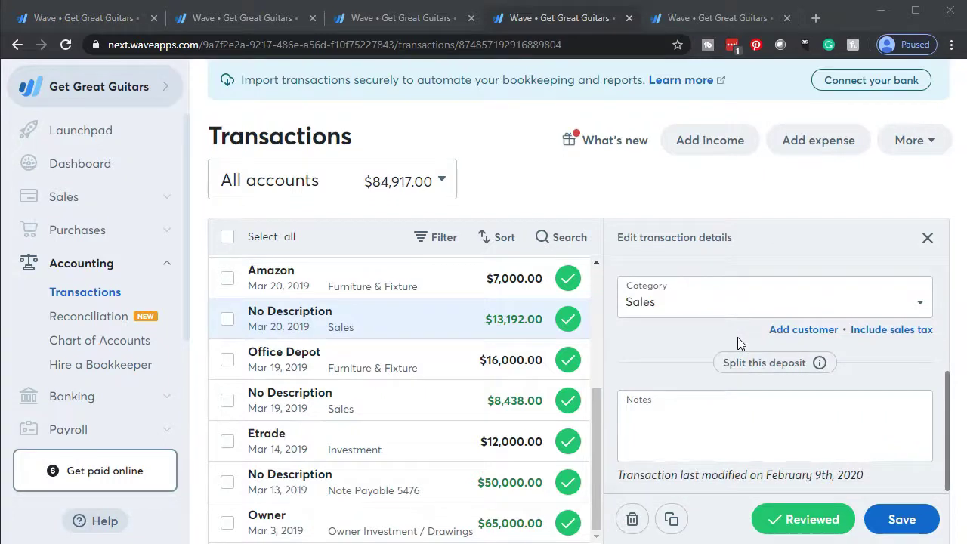
pyautogui.click(749, 391)
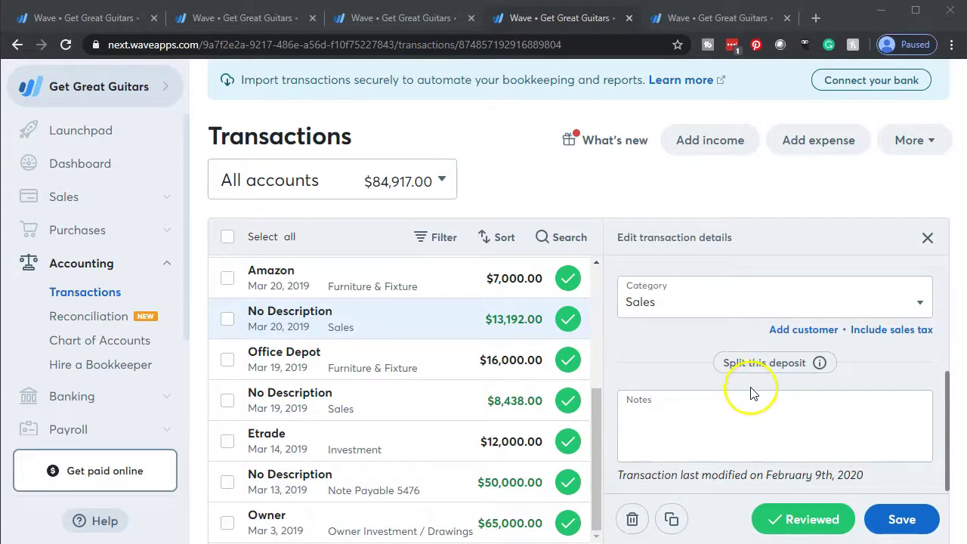
pyautogui.click(794, 330)
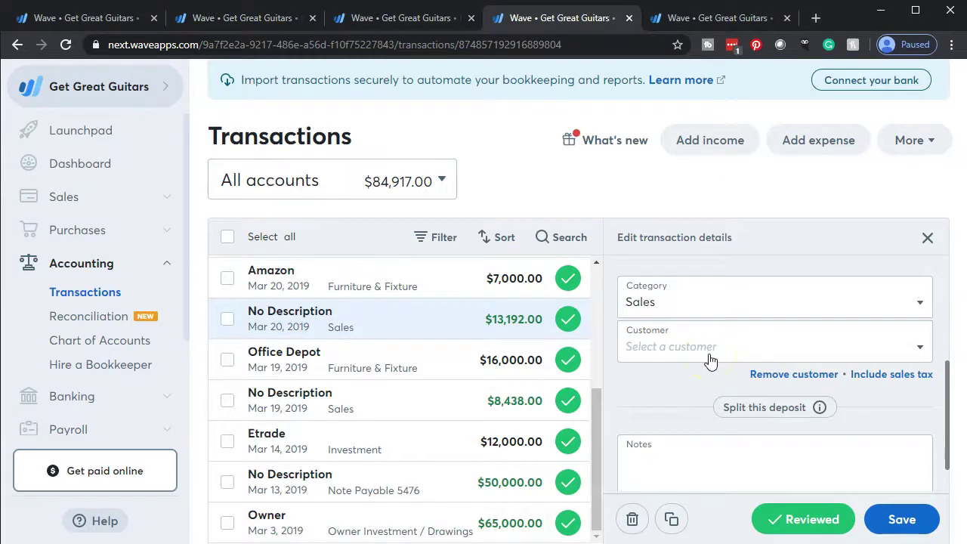
# Step: Inspect the deposit's description and available customer choices, and close the transaction details without assigning a customer
pyautogui.scroll(5, 710, 361)
pyautogui.click(748, 337)
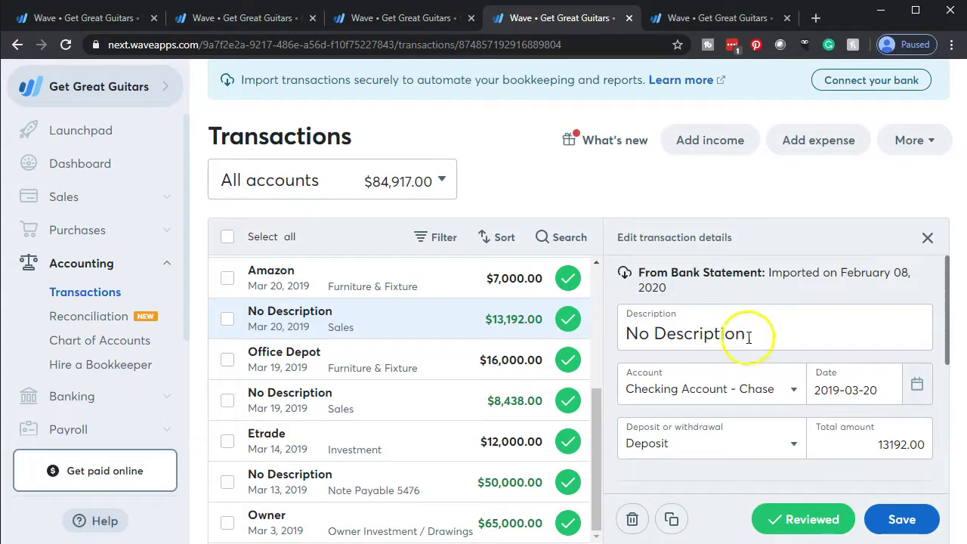
pyautogui.scroll(-1, 752, 335)
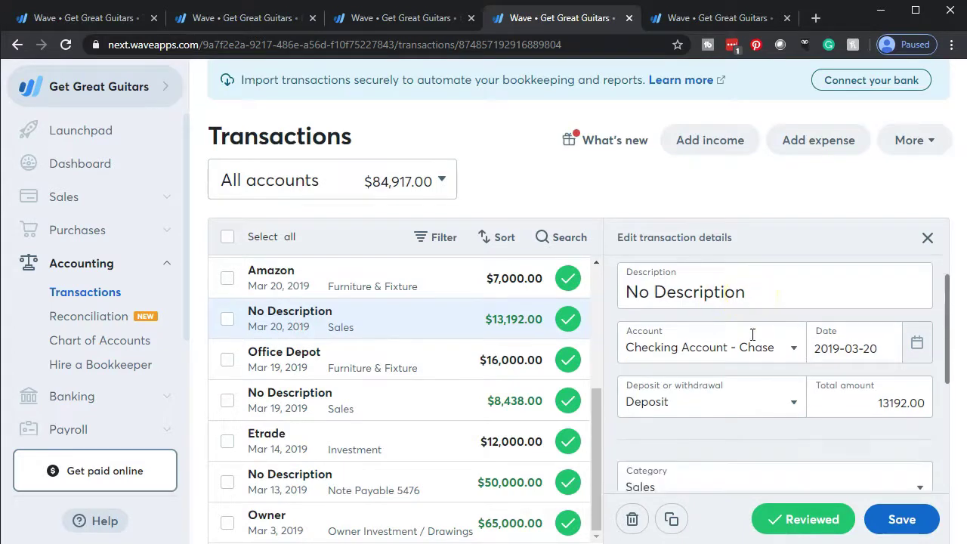
pyautogui.scroll(-5, 752, 334)
pyautogui.click(661, 310)
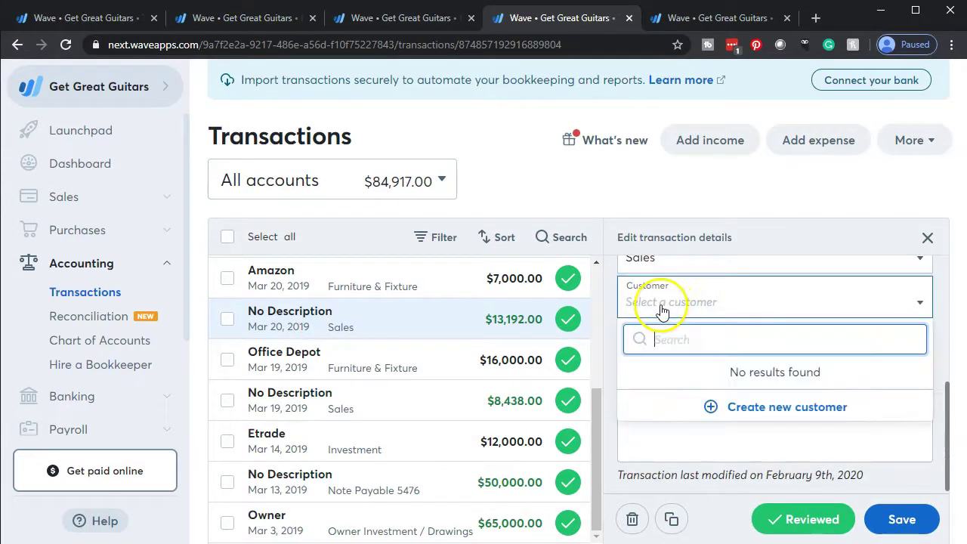
pyautogui.click(663, 312)
pyautogui.click(655, 312)
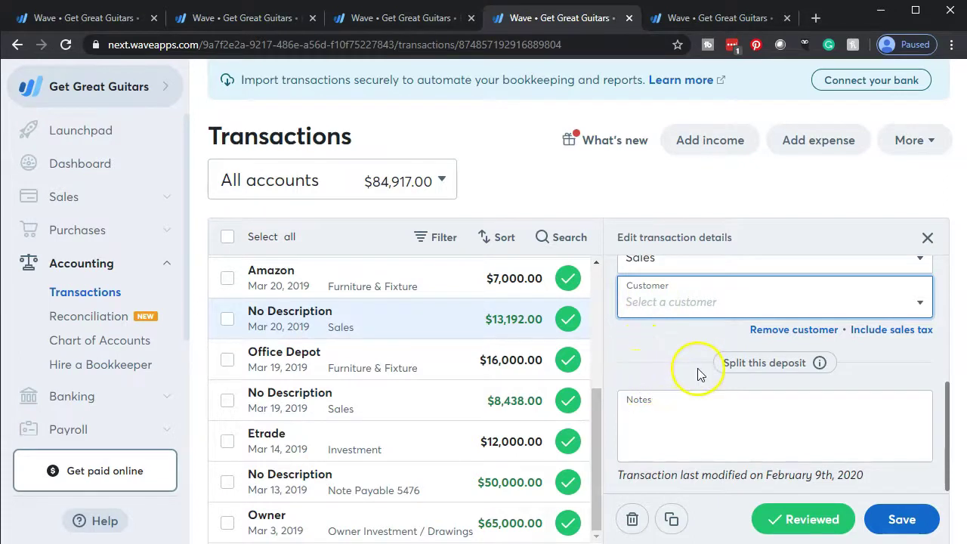
pyautogui.click(904, 308)
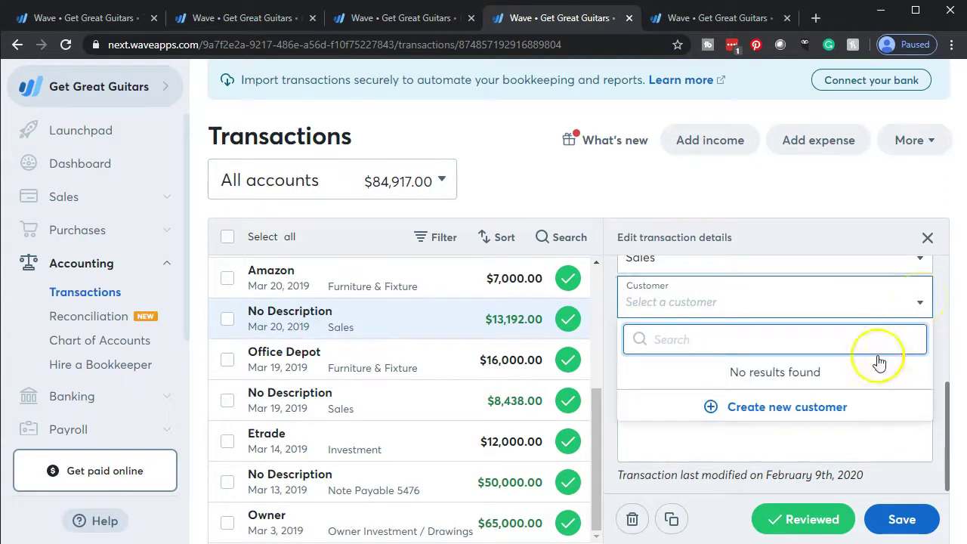
pyautogui.click(932, 249)
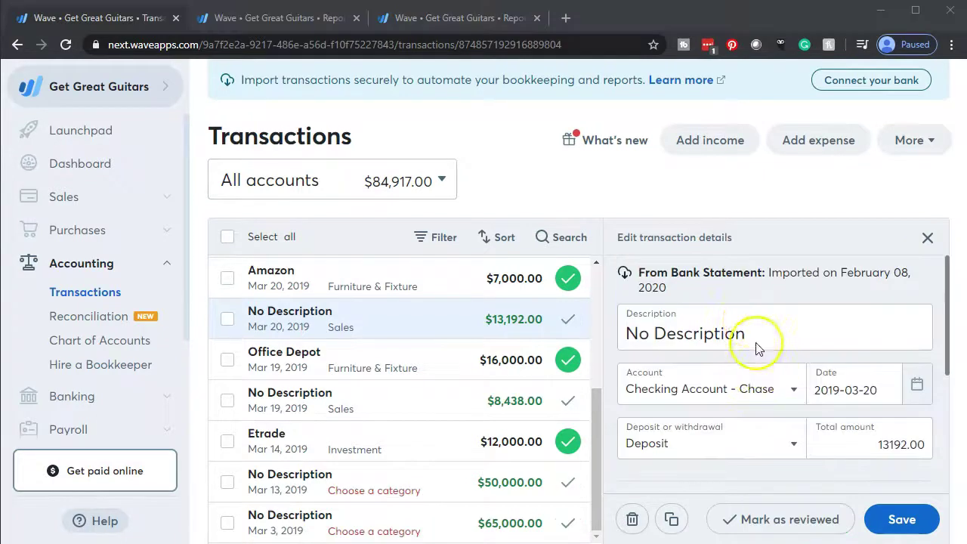
pyautogui.click(749, 320)
pyautogui.click(927, 241)
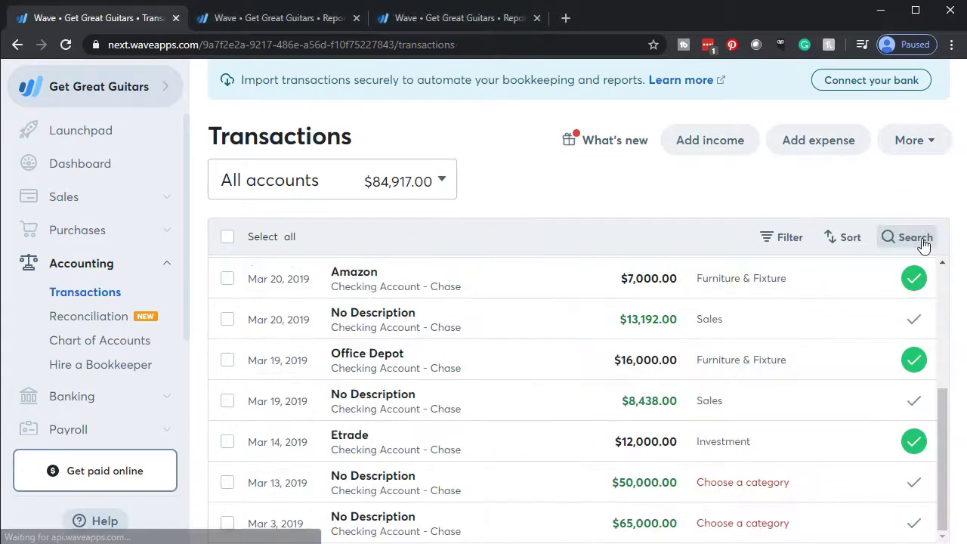
# Step: Mark the $13,192.00 Sales deposit of Mar 20, 2019 as reviewed
pyautogui.click(763, 429)
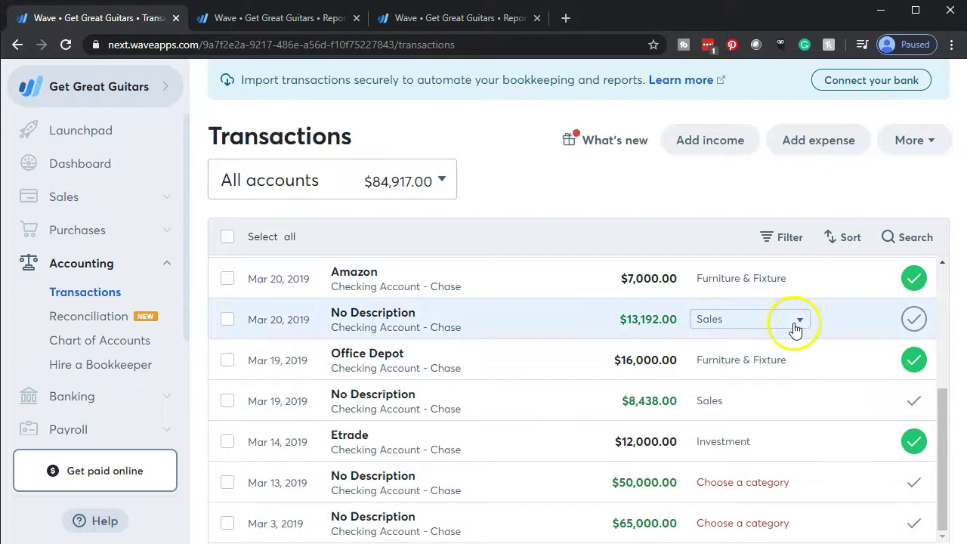
pyautogui.scroll(1, 763, 407)
pyautogui.scroll(2, 762, 405)
pyautogui.scroll(-3, 760, 404)
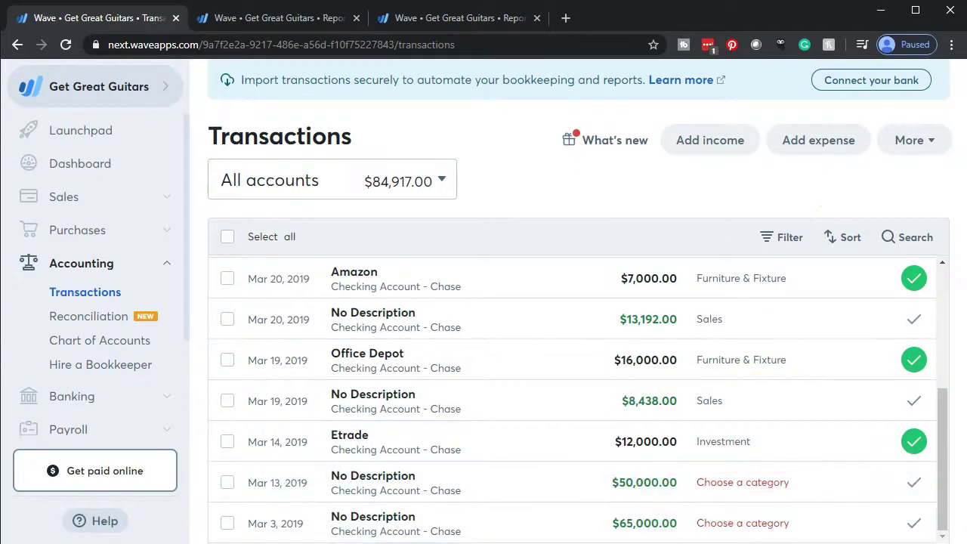
pyautogui.click(914, 320)
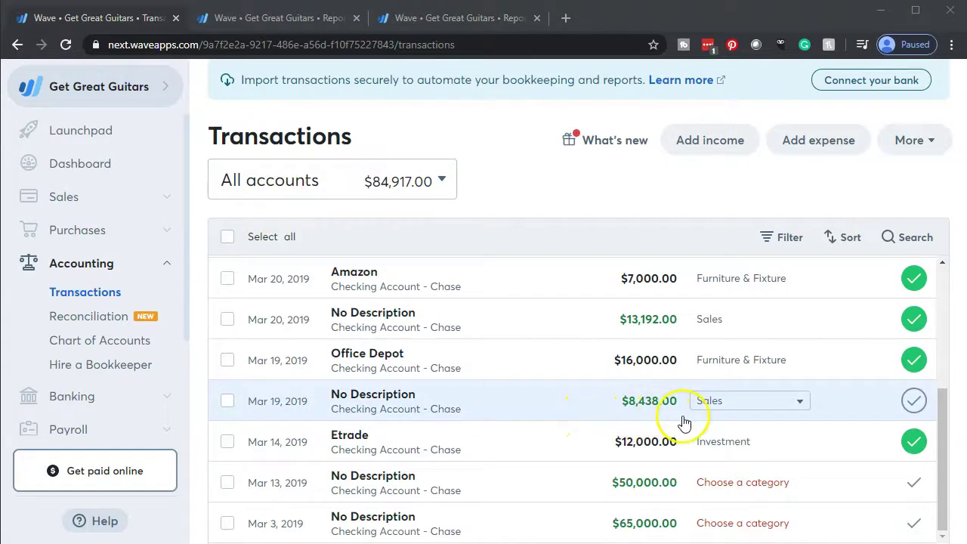
# Step: Set the category of the $8,438.00 deposit of Mar 19, 2019 to Sales and mark it as reviewed
pyautogui.click(797, 411)
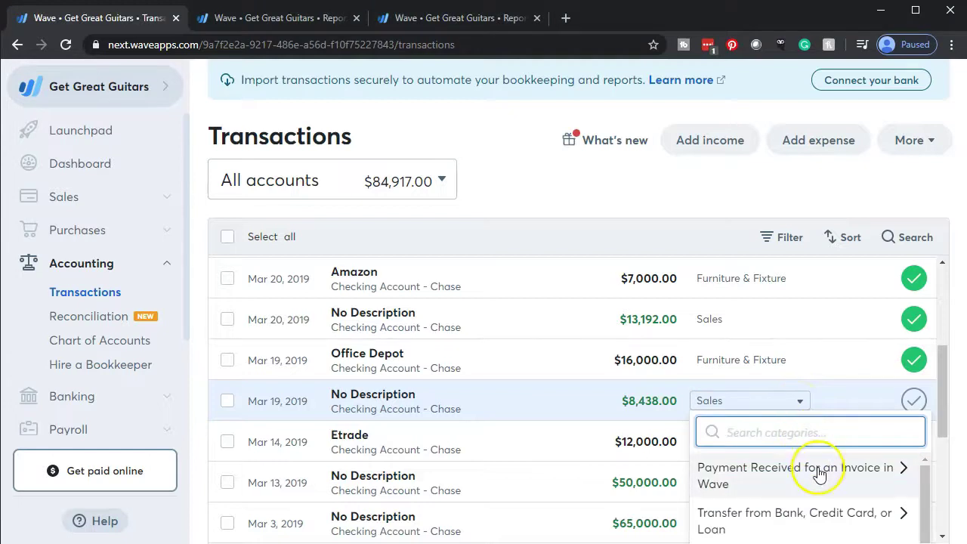
pyautogui.scroll(-5, 821, 469)
pyautogui.scroll(-1, 821, 473)
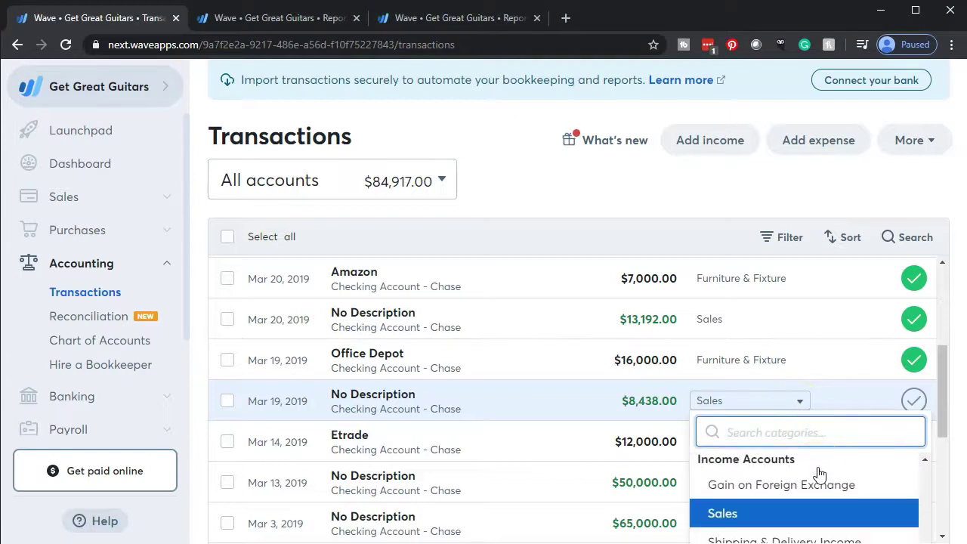
pyautogui.click(760, 513)
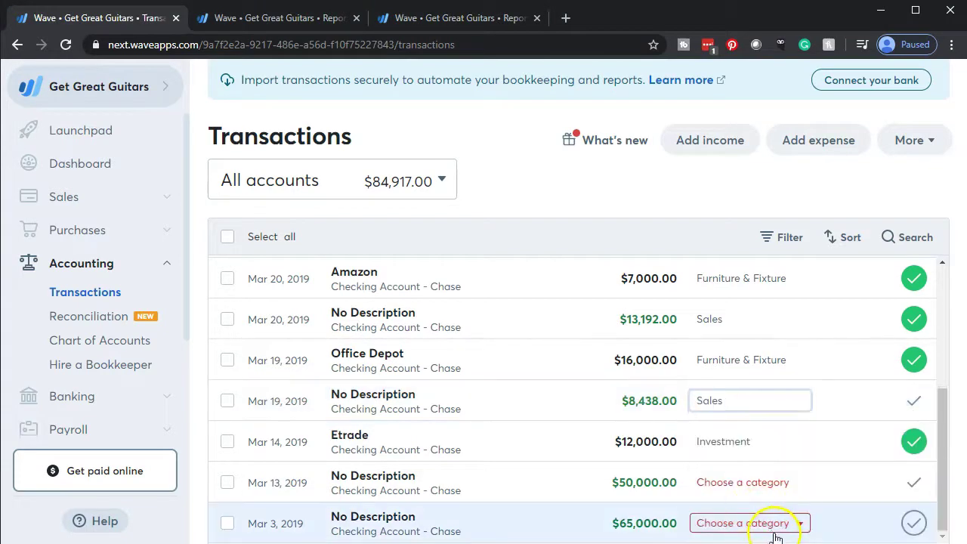
pyautogui.click(915, 403)
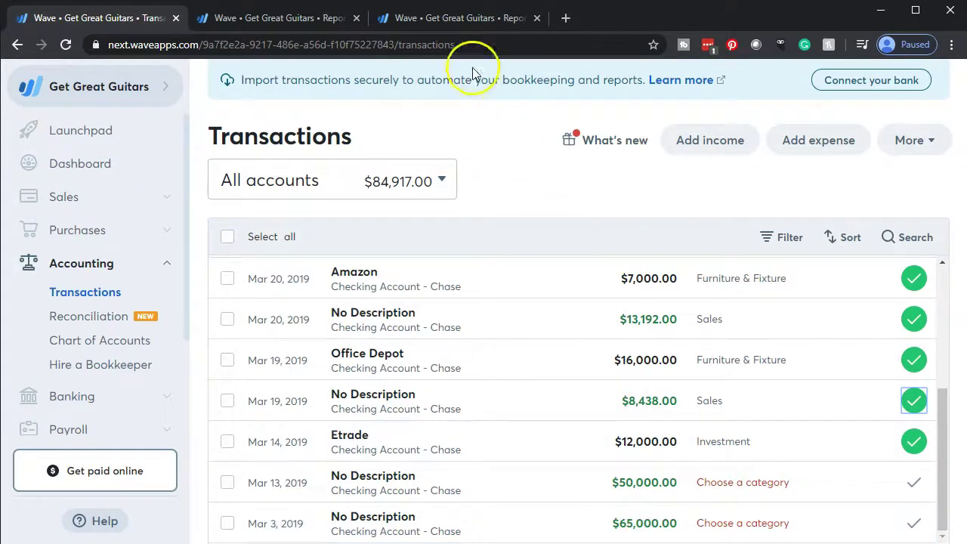
# Step: Update the 2019 Balance Sheet in the third browser tab and review its asset accounts
pyautogui.click(437, 18)
pyautogui.scroll(3, 475, 313)
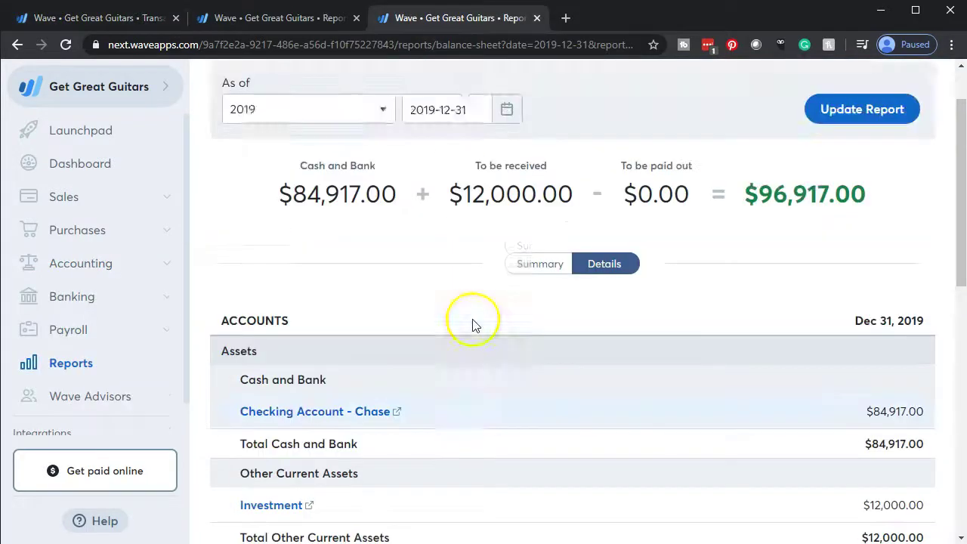
pyautogui.click(859, 179)
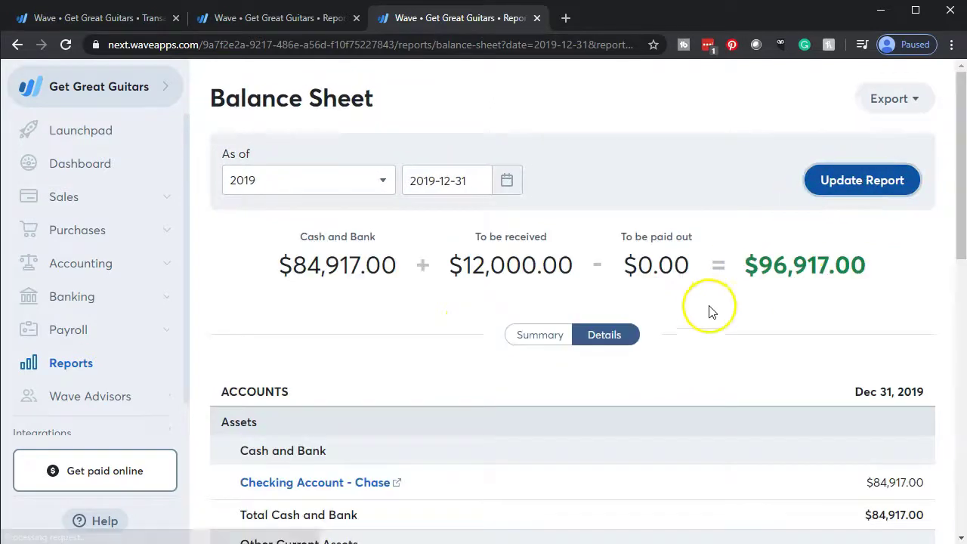
pyautogui.scroll(-1, 707, 317)
pyautogui.scroll(-4, 706, 318)
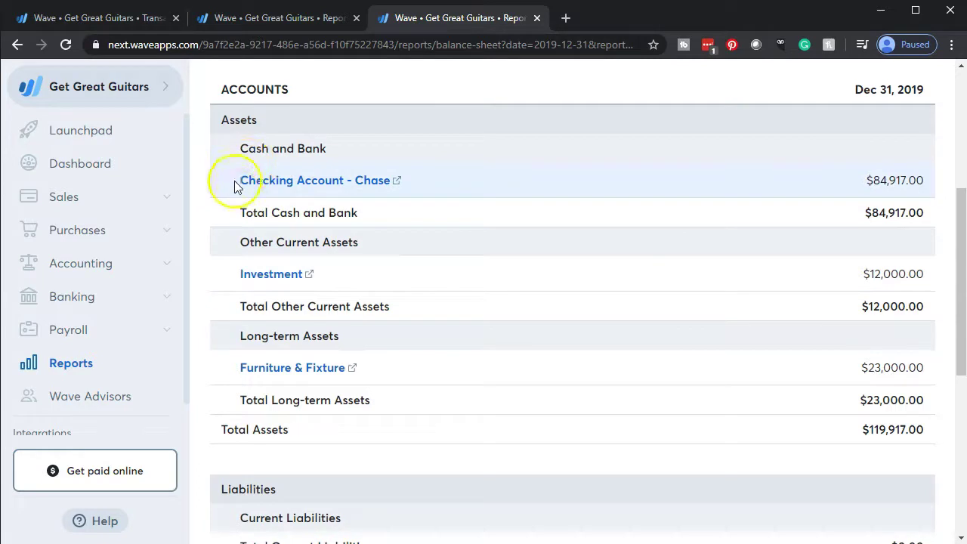
# Step: Update the 2019 Profit & Loss in the second browser tab and review its income, cost of goods sold, operating expenses and net profit
pyautogui.click(270, 21)
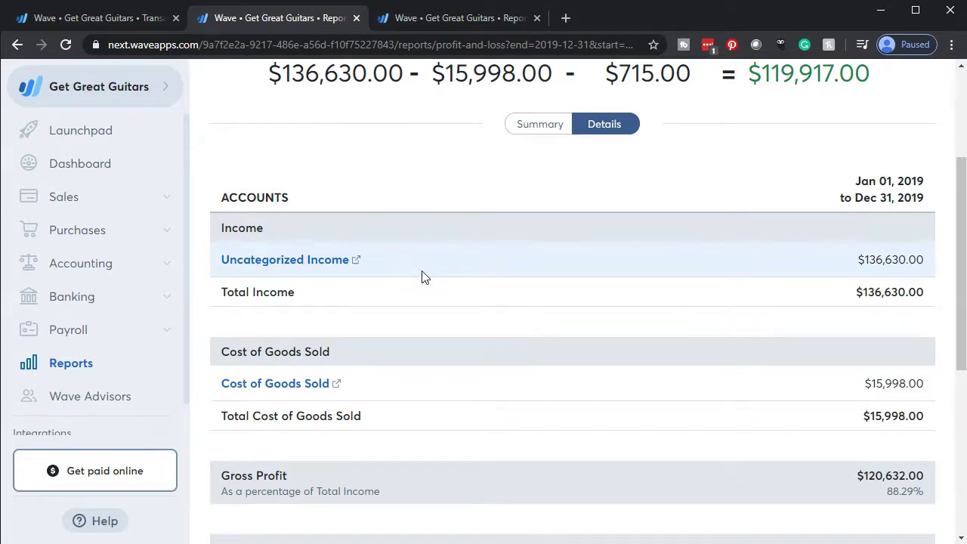
pyautogui.scroll(2, 423, 277)
pyautogui.click(850, 112)
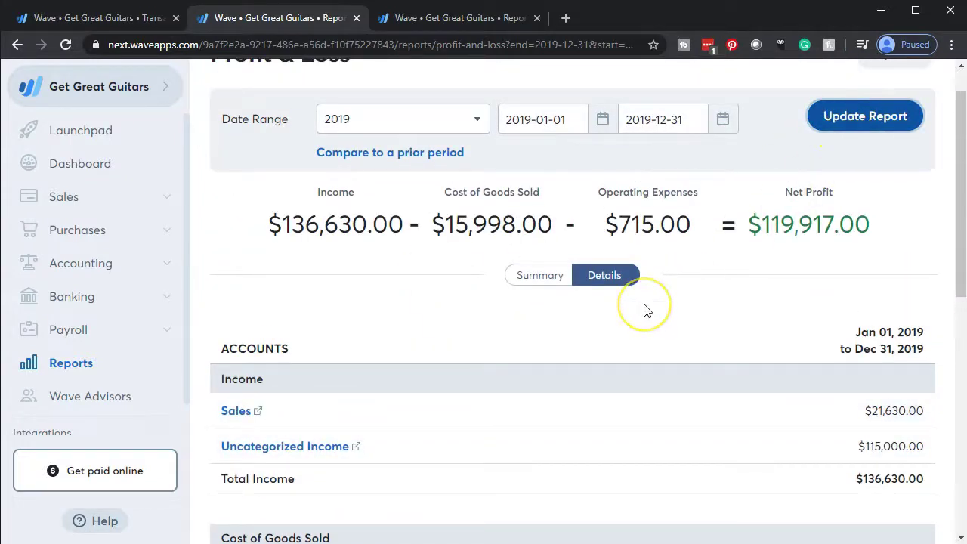
pyautogui.scroll(-1, 627, 325)
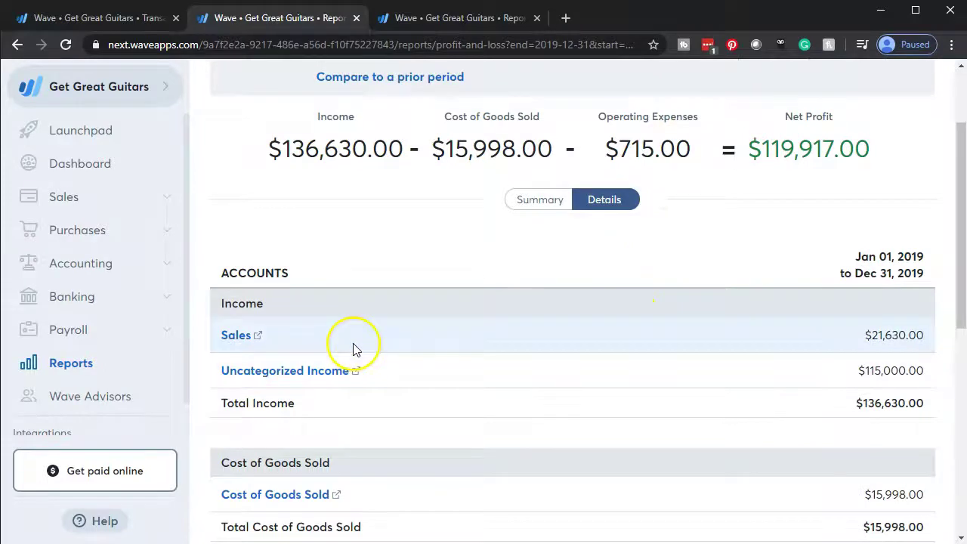
pyautogui.scroll(-1, 355, 350)
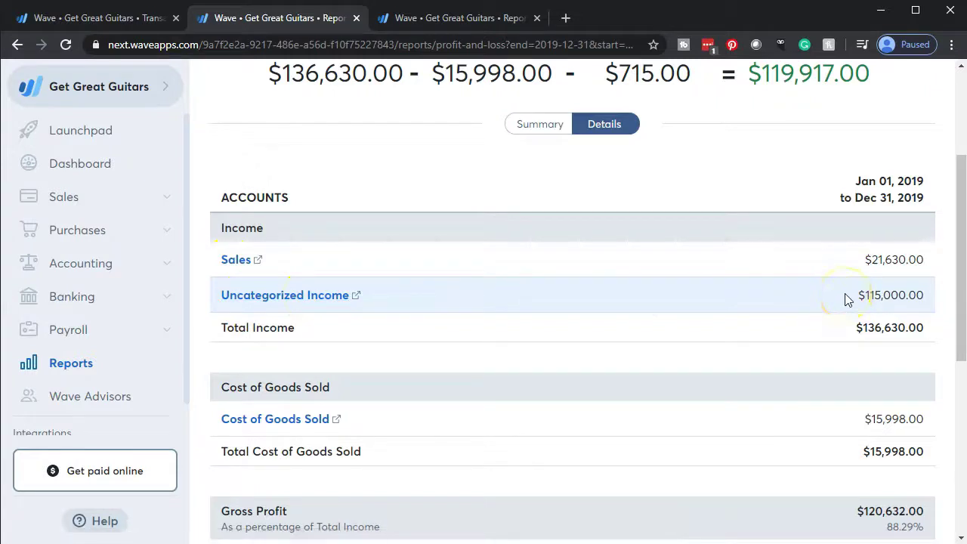
pyautogui.scroll(-2, 845, 294)
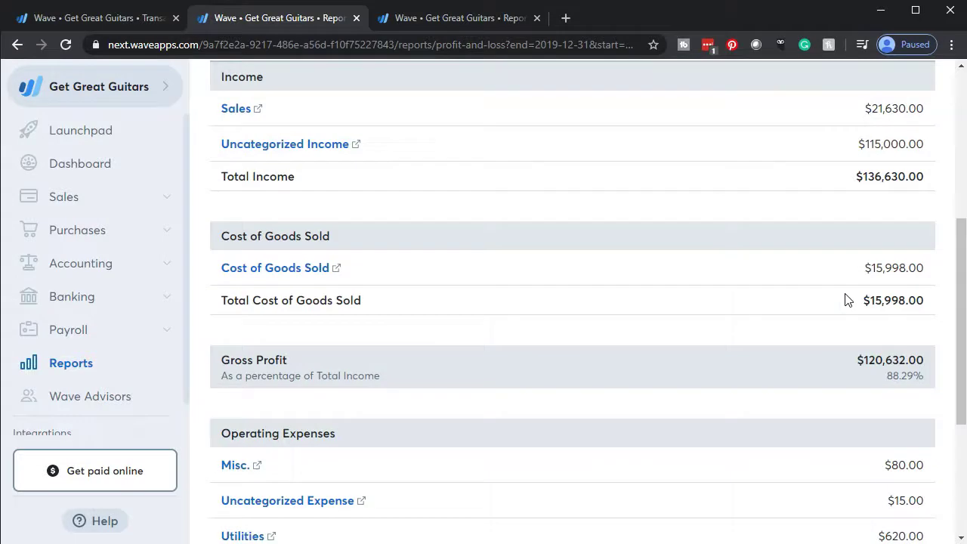
pyautogui.scroll(-3, 845, 300)
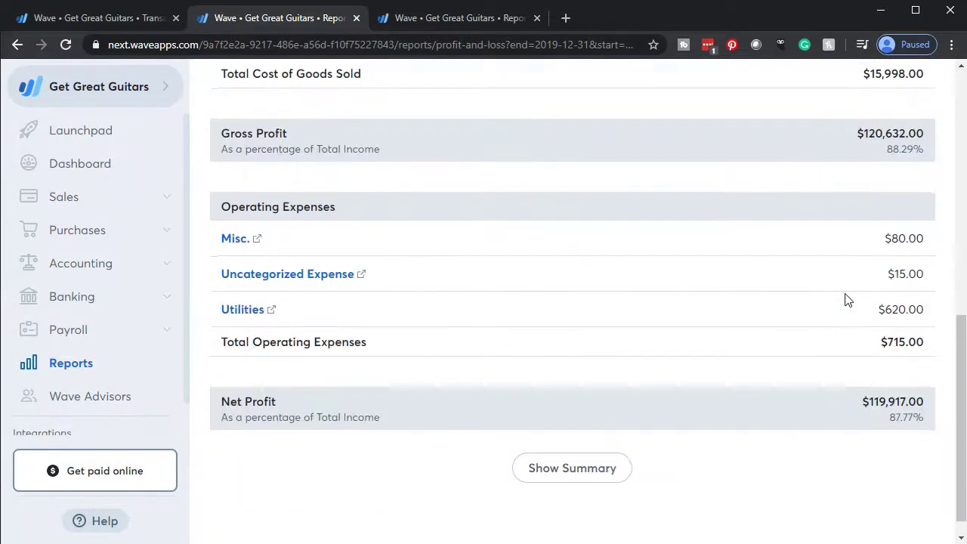